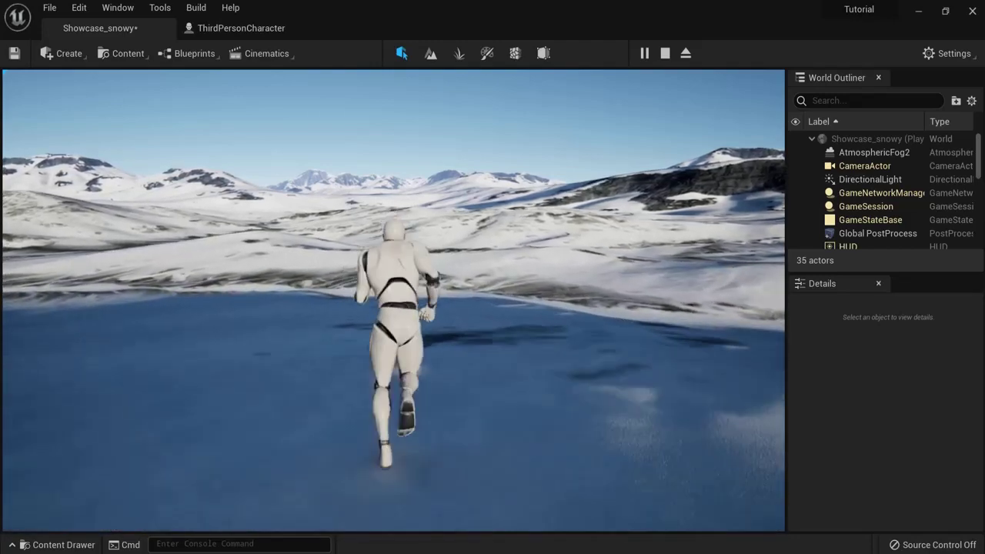
- Play-test the snowy level by running the character forward across the snow fields, and end the play session
key(w)
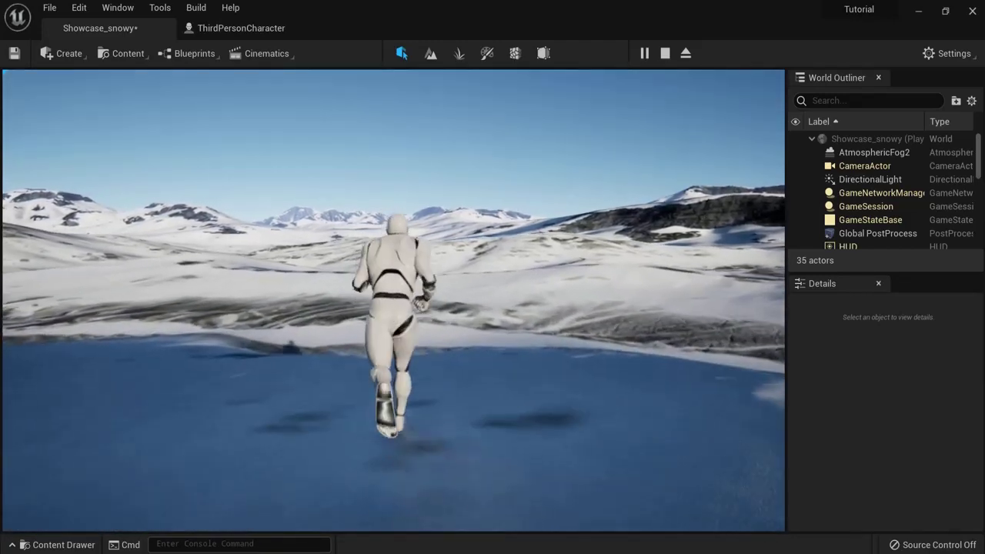
key(w)
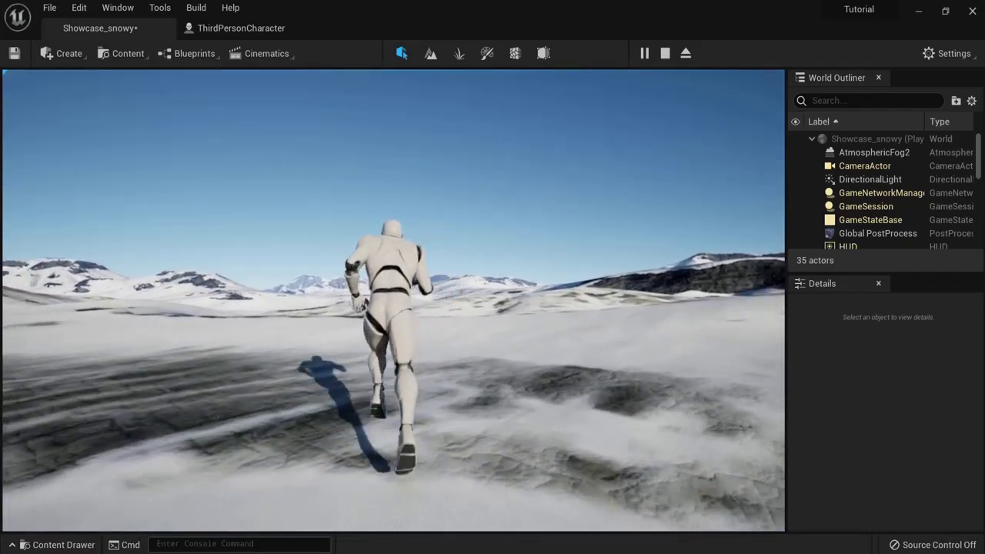
key(w)
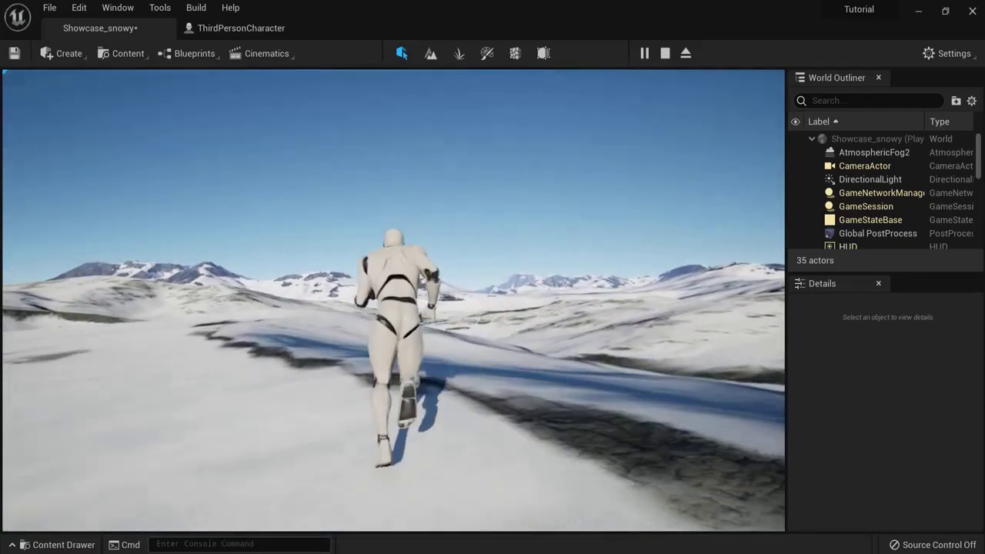
key(w)
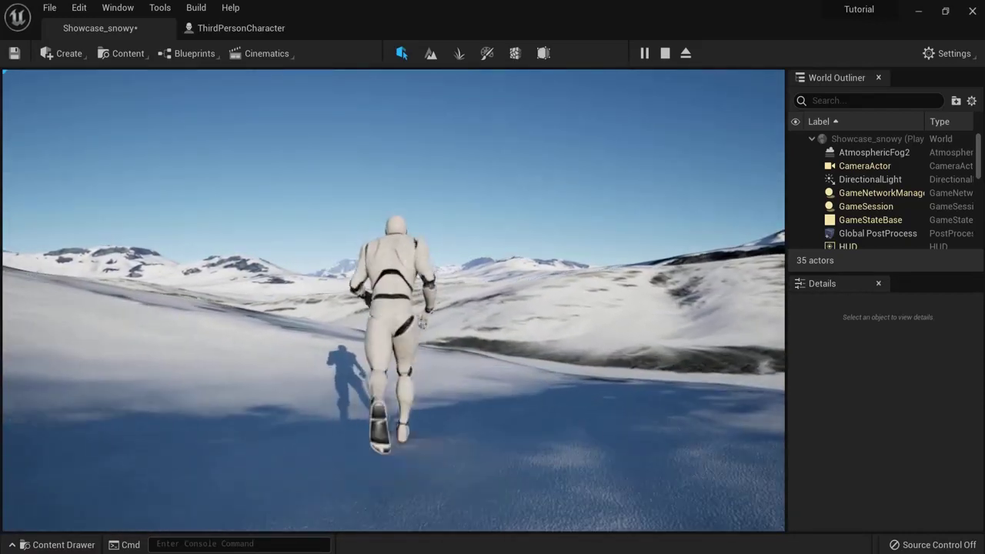
key(Escape)
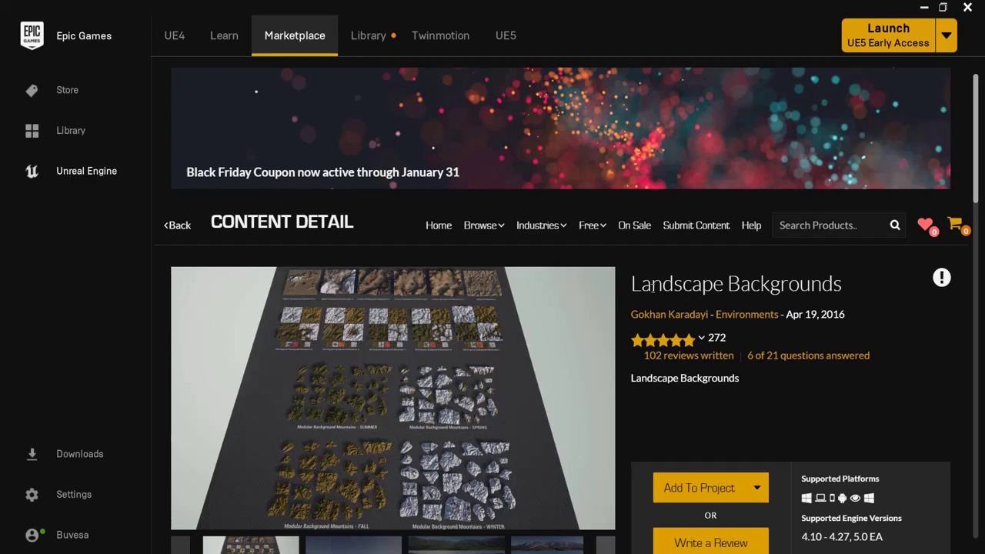
- Look over the Landscape Backgrounds marketplace page, and pull the editor camera back at speed 8 to view the whole snowy level from above
scroll(738, 324, down, 1)
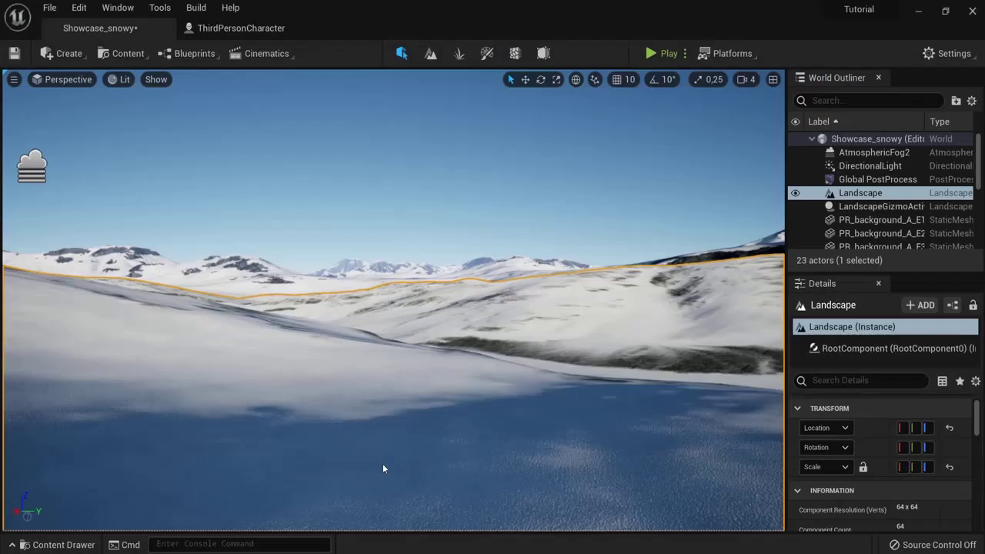
key(Escape)
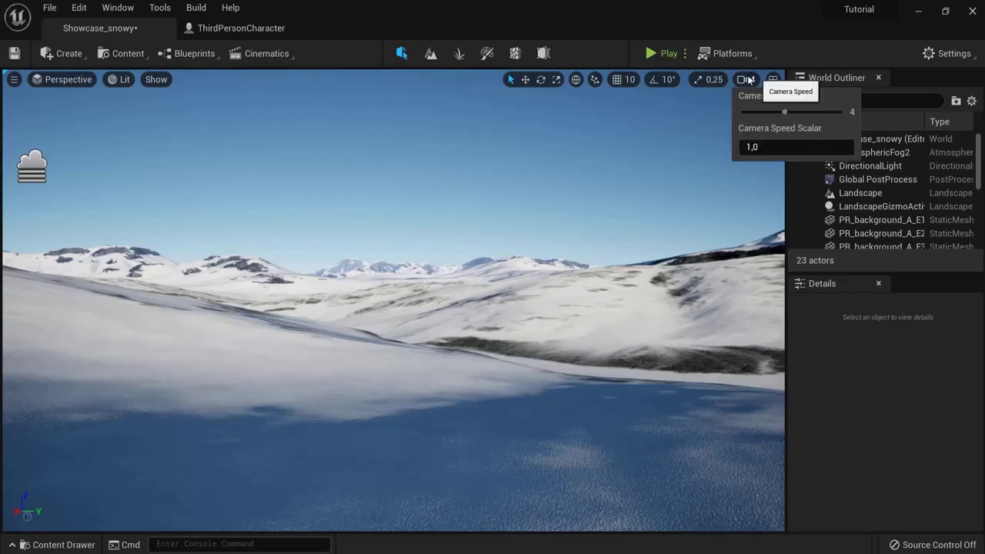
right_drag(529, 220, 511, 197)
key(s)
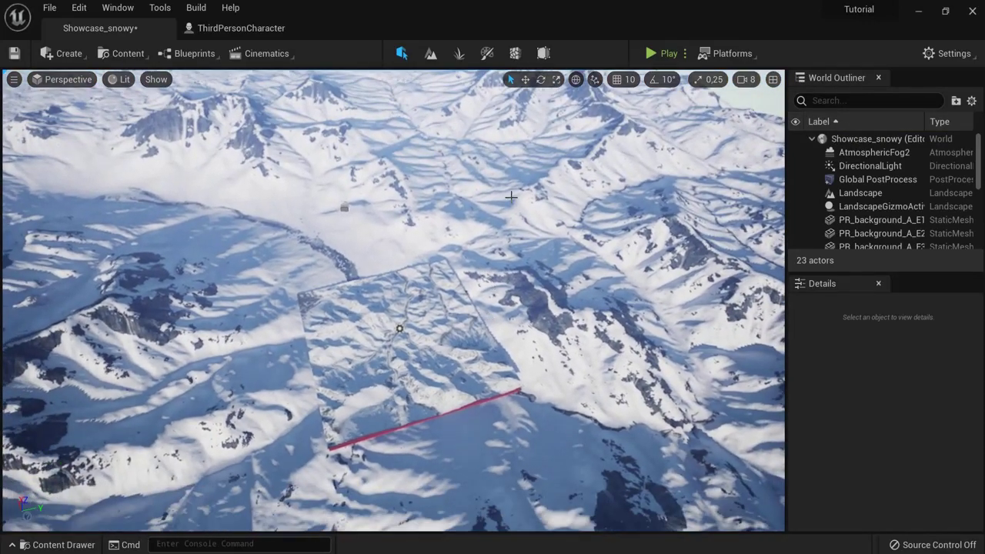
- Open the Maps folder inside PhotoR_Backgrounds and look through the showcase levels it contains
click(70, 545)
click(849, 366)
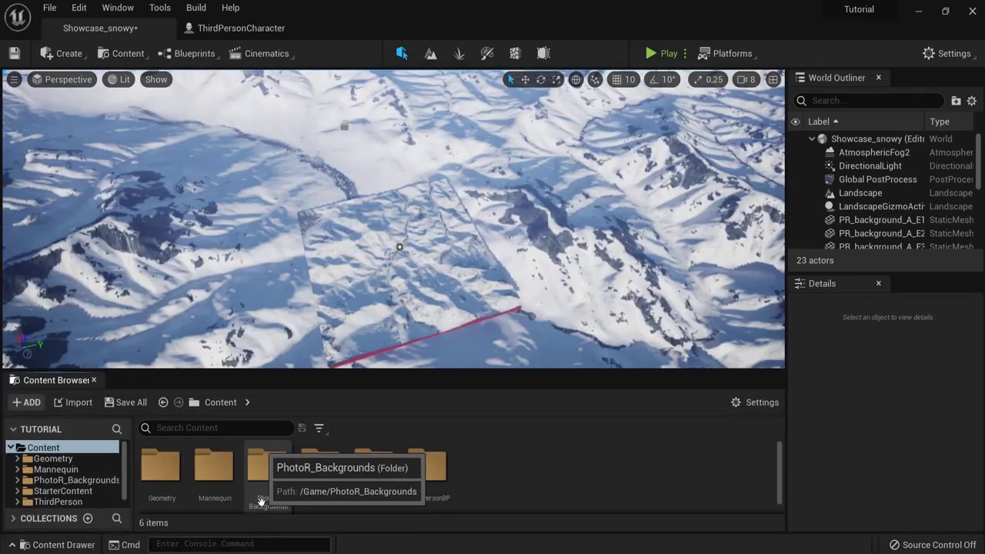
double_click(267, 492)
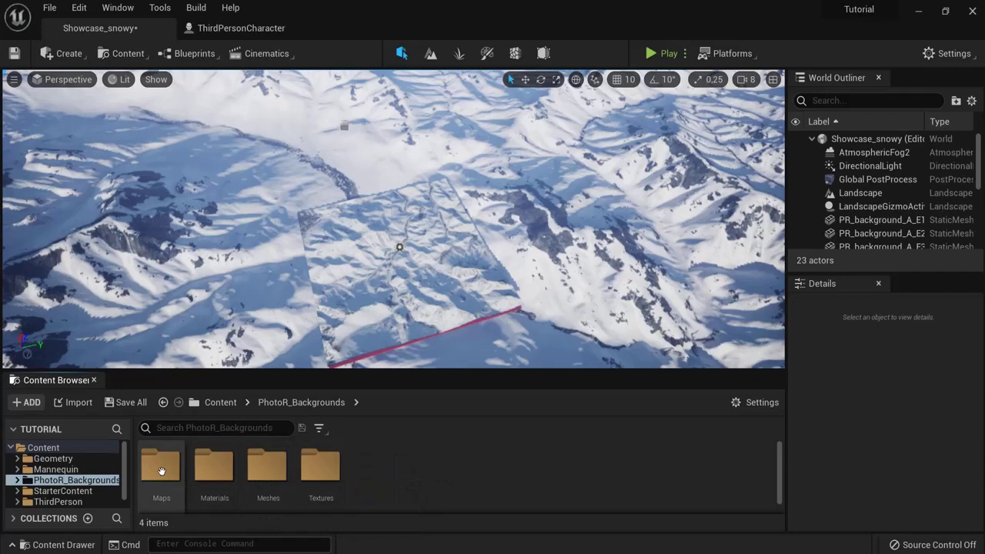
double_click(161, 467)
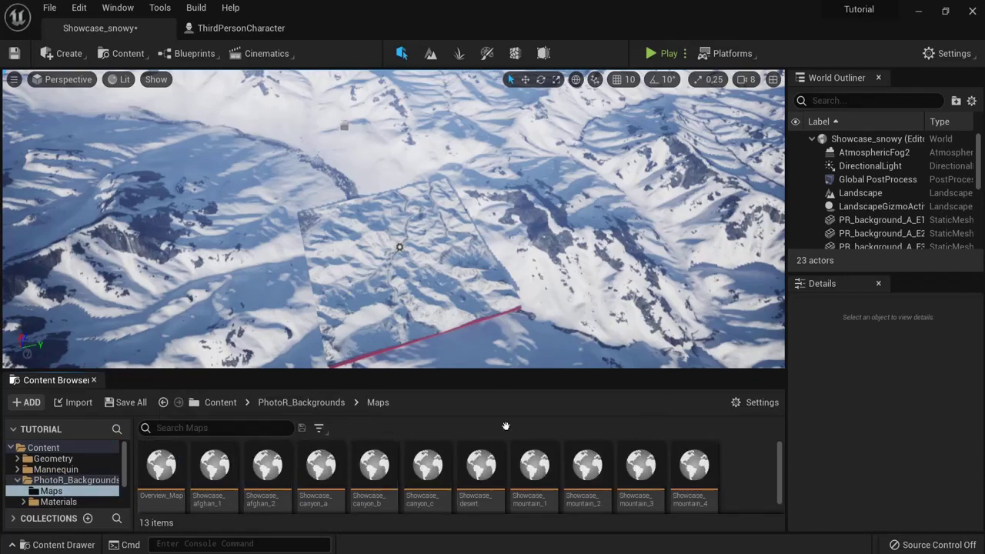
right_drag(649, 230, 471, 235)
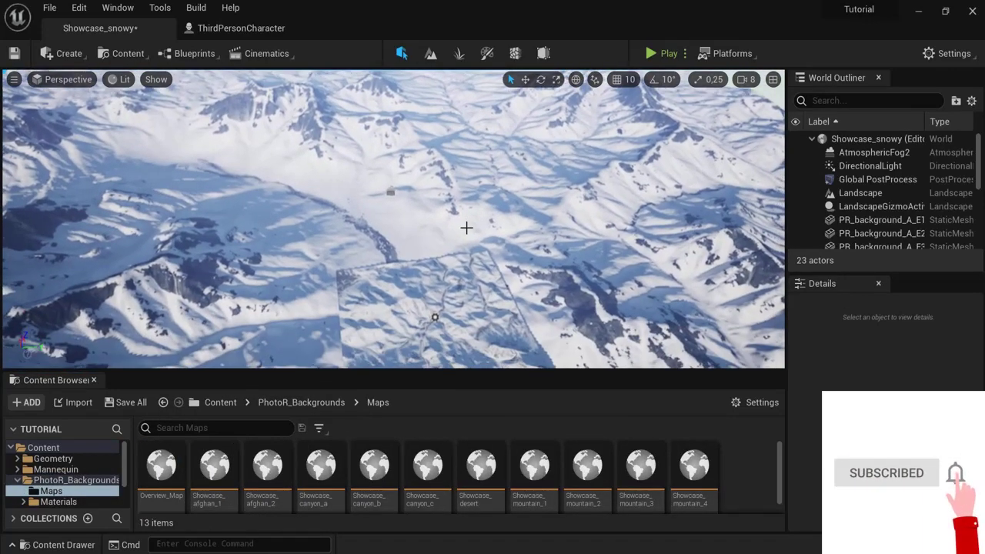
scroll(501, 490, down, 1)
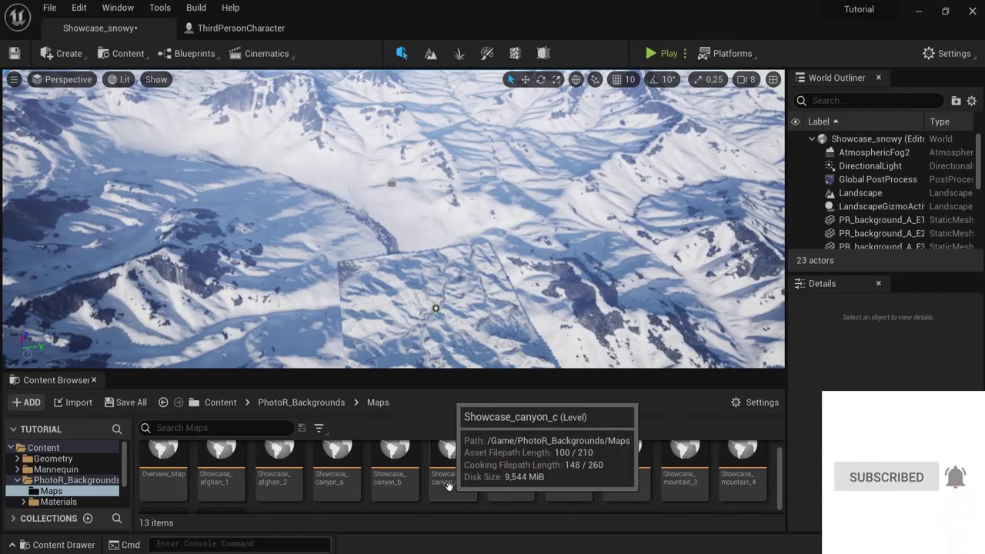
scroll(731, 483, down, 2)
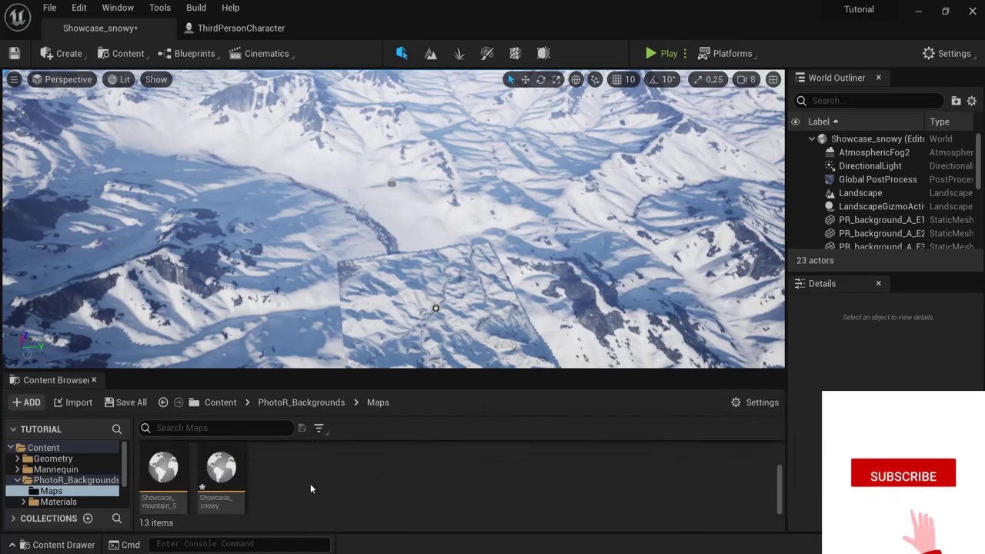
- Bring the view close to the landscape's channel, and start and stop a short play session there
right_drag(423, 254, 464, 221)
click(398, 210)
right_drag(398, 210, 294, 183)
click(402, 215)
key(w)
right_drag(362, 201, 436, 127)
key(w)
key(w)
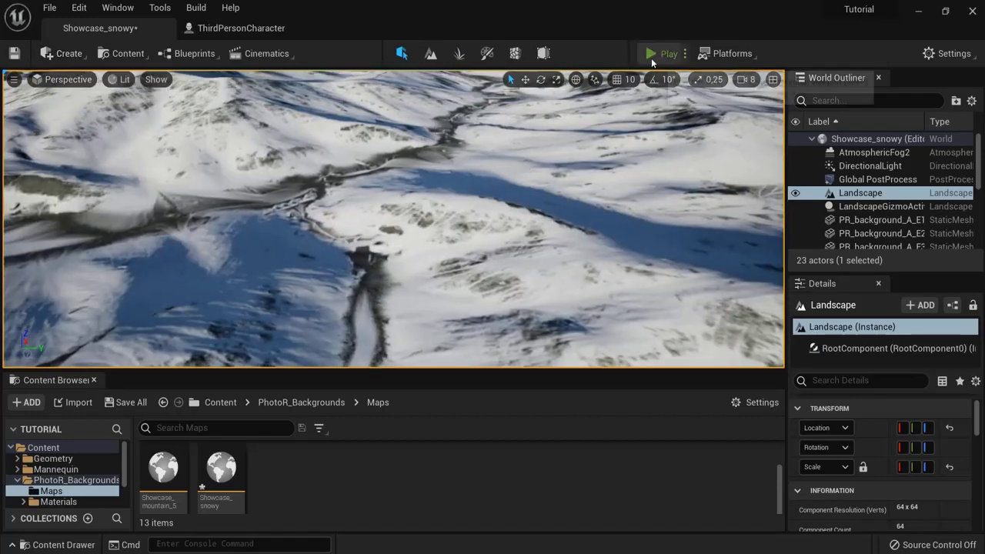
click(651, 54)
key(Escape)
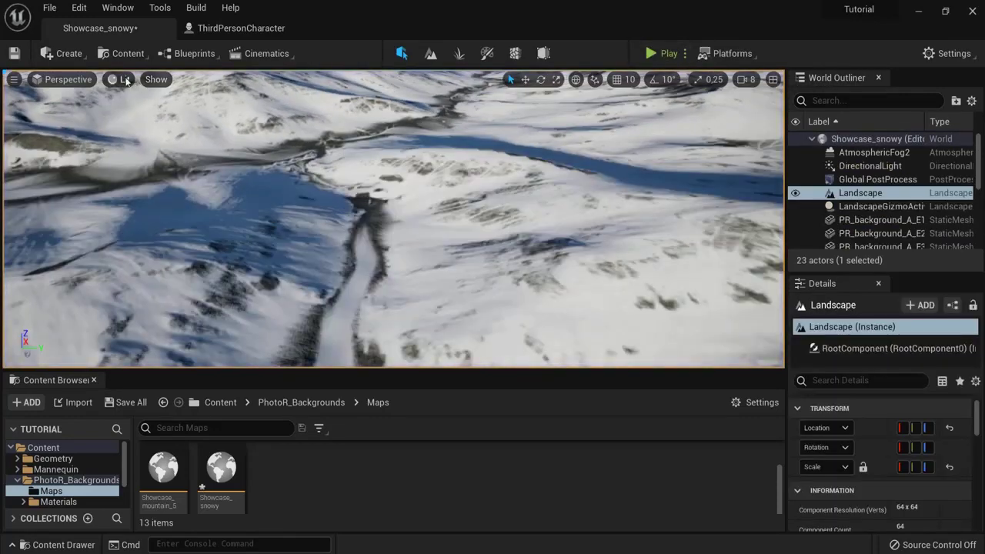
- Place a Player Start on the snowy slope beside the channel and play-test the level from it
click(63, 56)
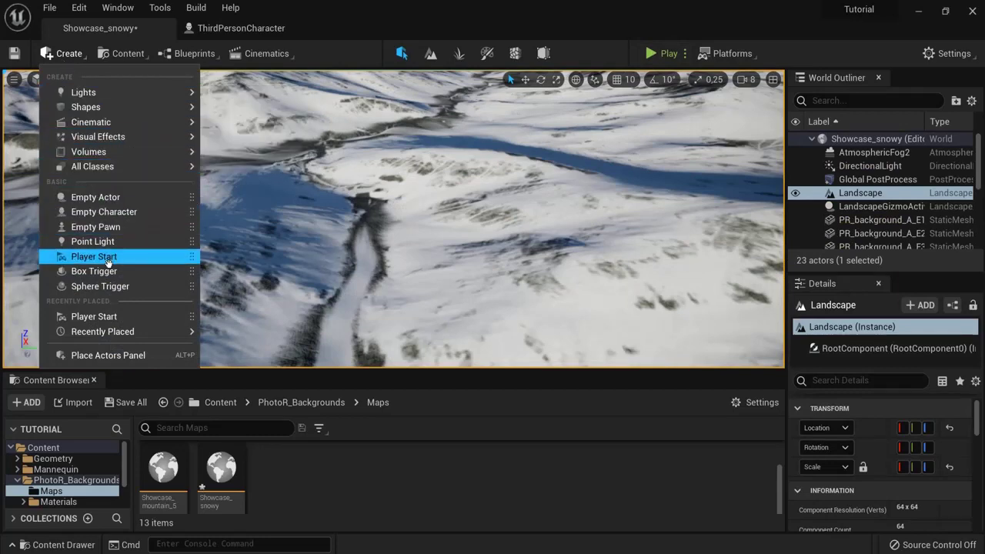
drag(106, 315, 401, 298)
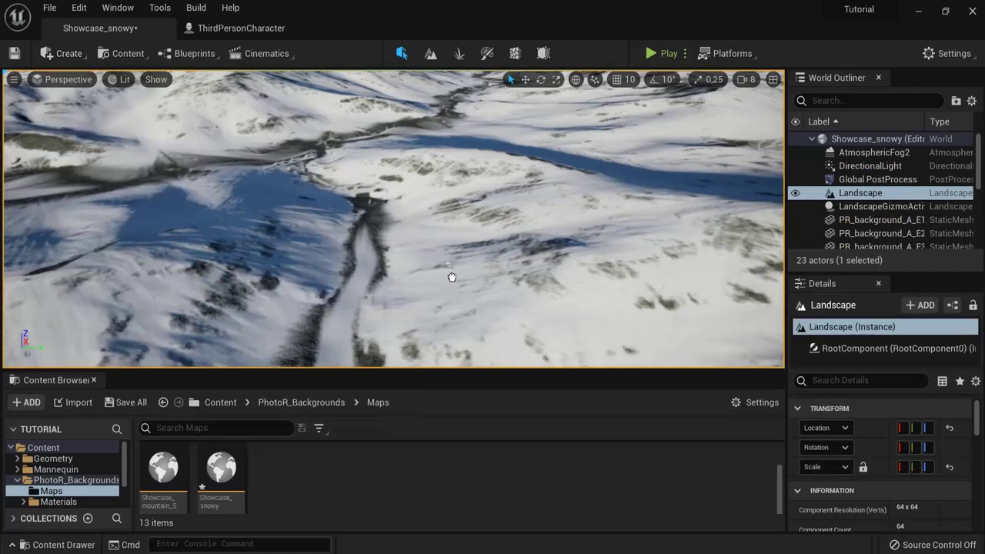
drag(452, 277, 451, 269)
key(f)
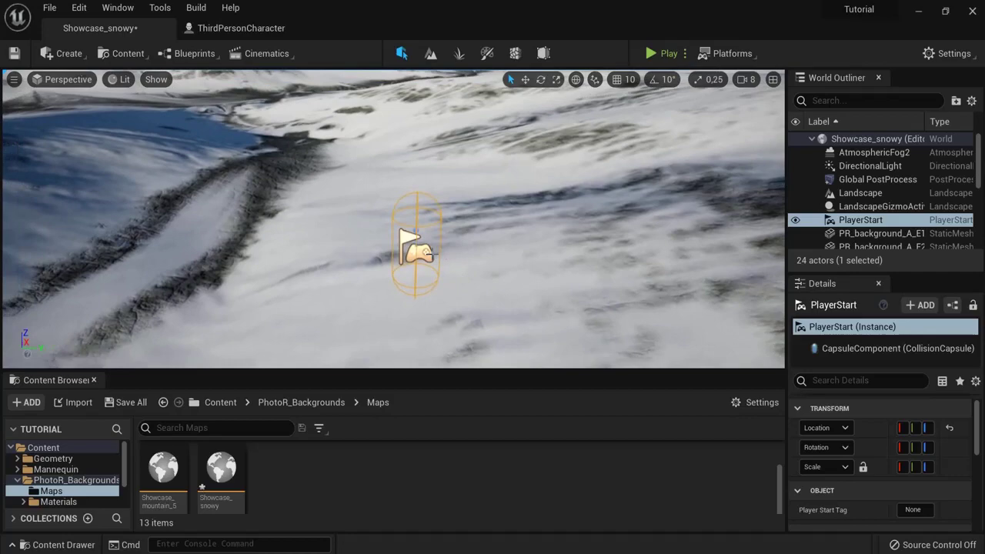
click(662, 54)
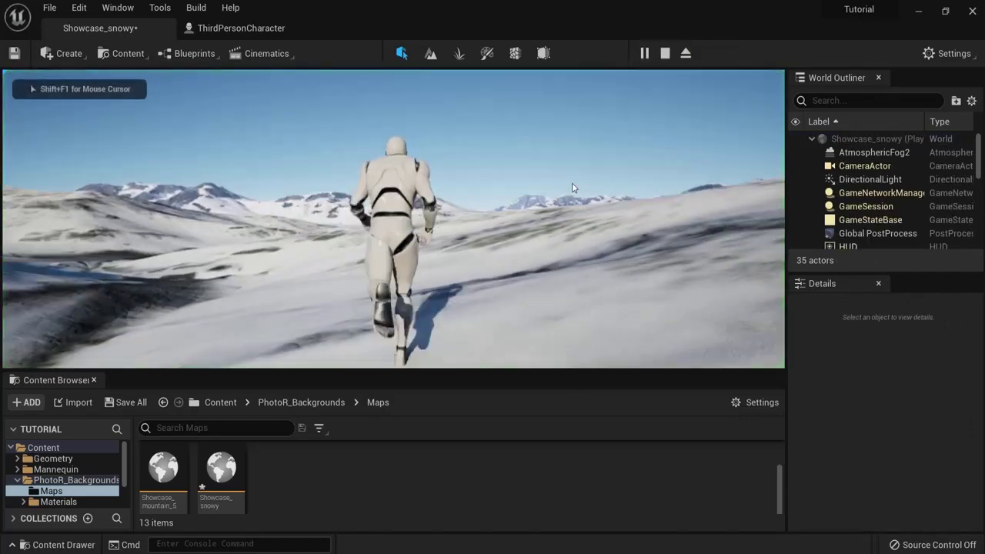
key(Escape)
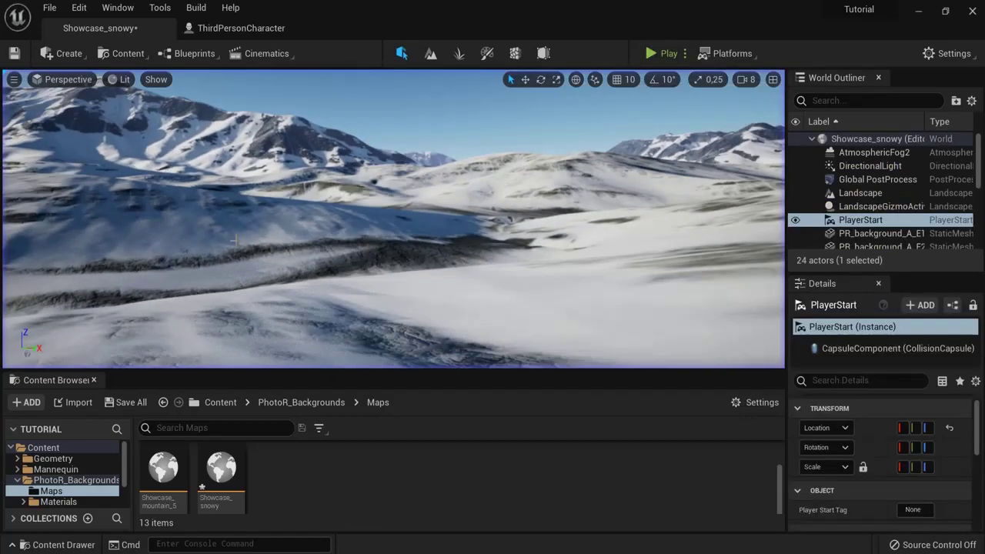
- Open the Mountain_A mesh folder under PhotoR_Backgrounds, Meshes, Modular_Winter
scroll(493, 185, down, 5)
right_drag(492, 184, 424, 291)
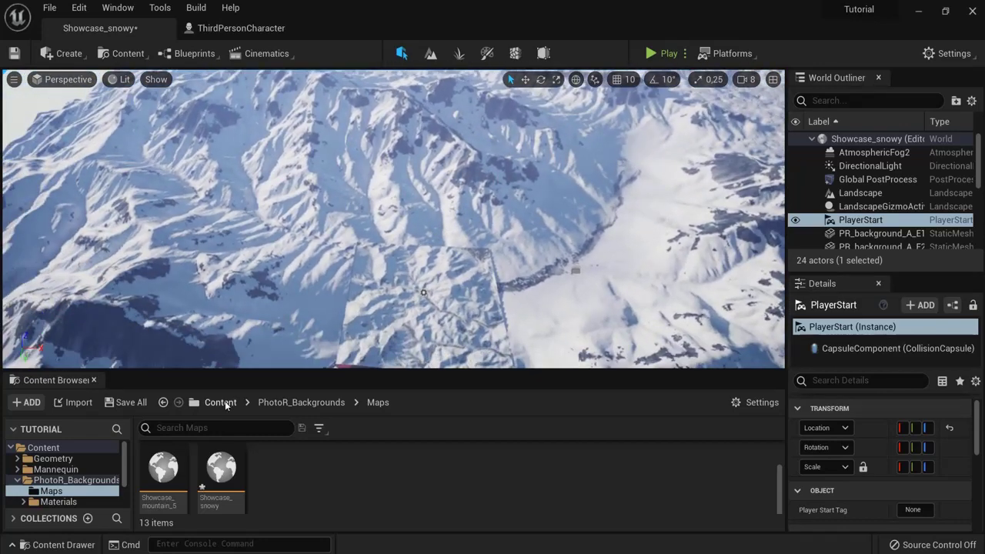
click(221, 403)
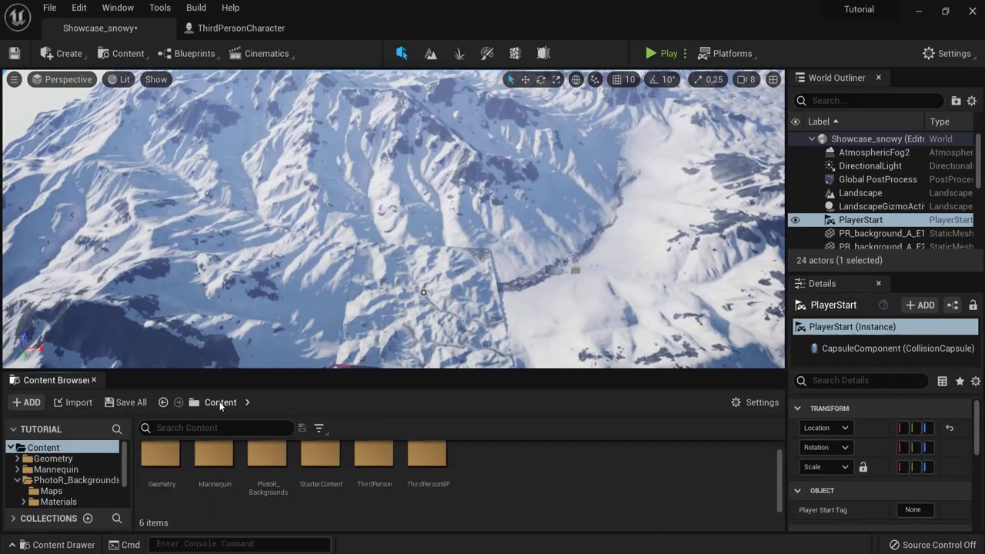
double_click(277, 459)
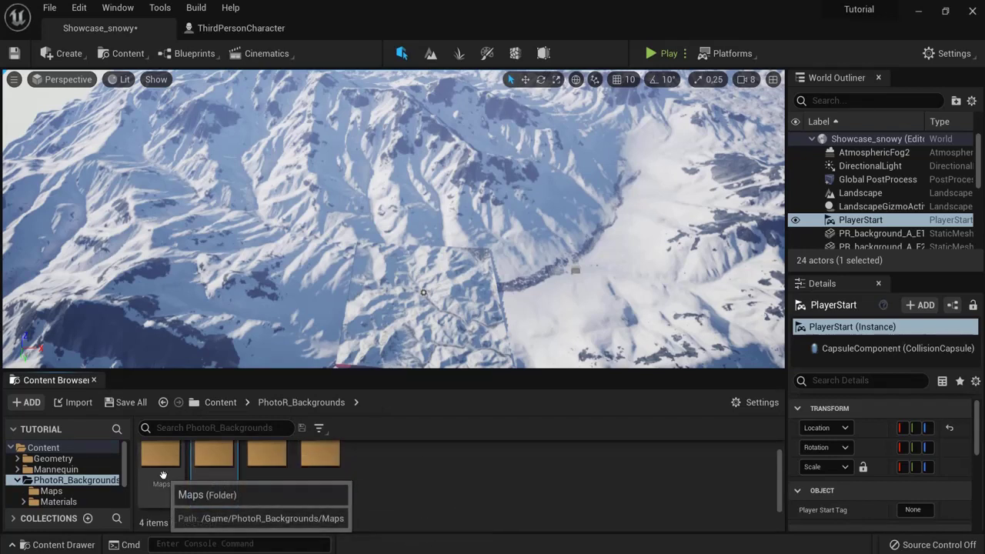
double_click(289, 472)
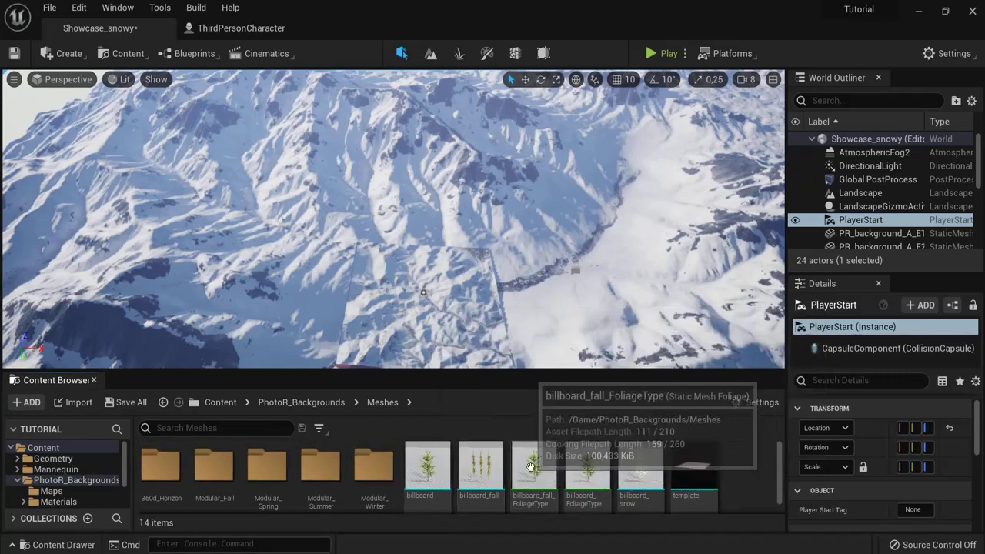
scroll(632, 483, down, 4)
scroll(585, 484, up, 3)
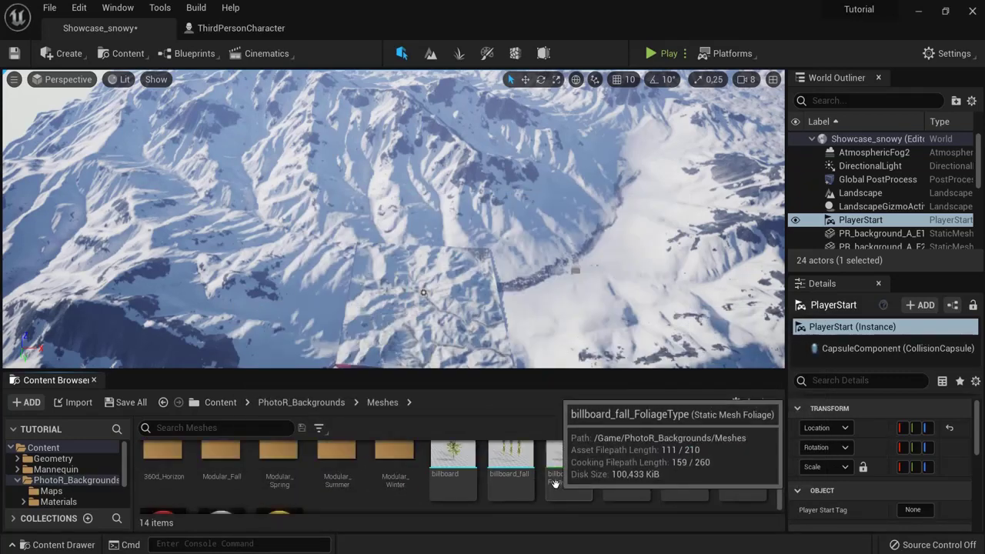
double_click(389, 467)
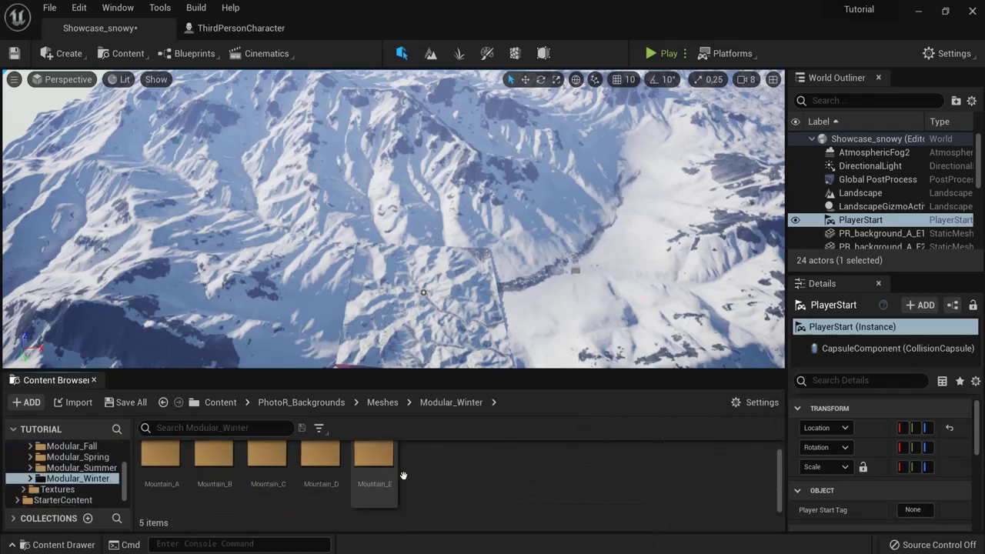
double_click(154, 466)
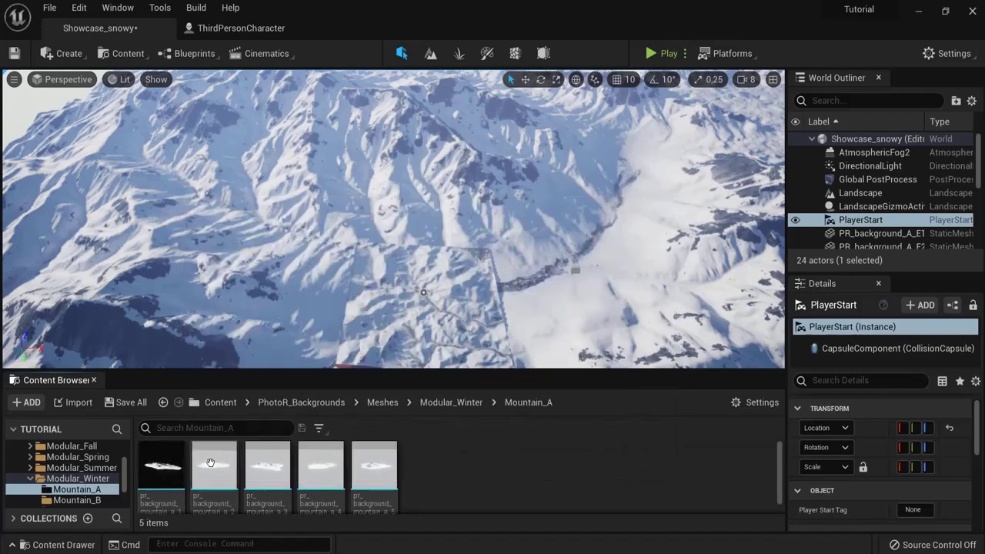
- Add the pr_background_mountain_a_1_winter mesh to the level and move it toward the far end of the valley
mouse_move(173, 473)
drag(173, 473, 430, 152)
right_drag(430, 151, 603, 89)
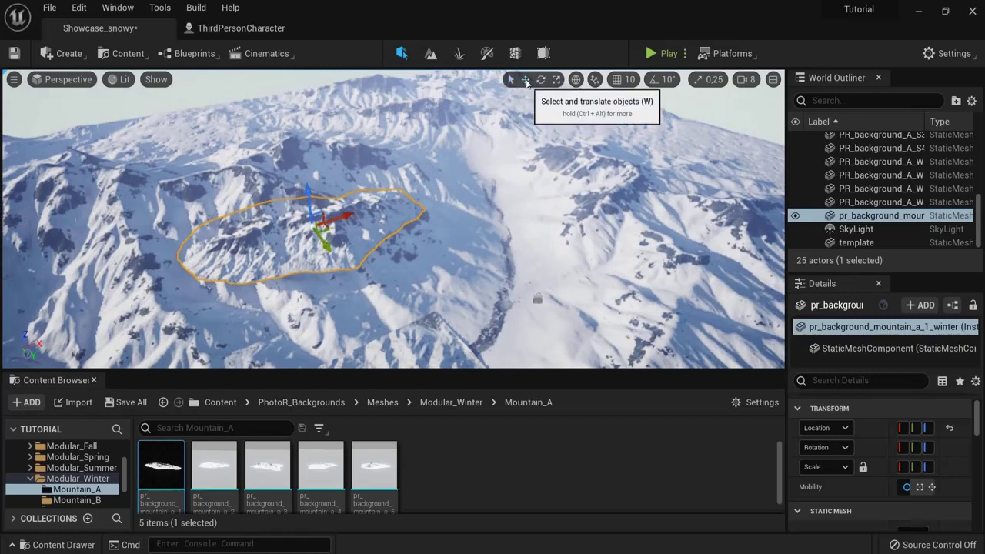
drag(347, 217, 543, 164)
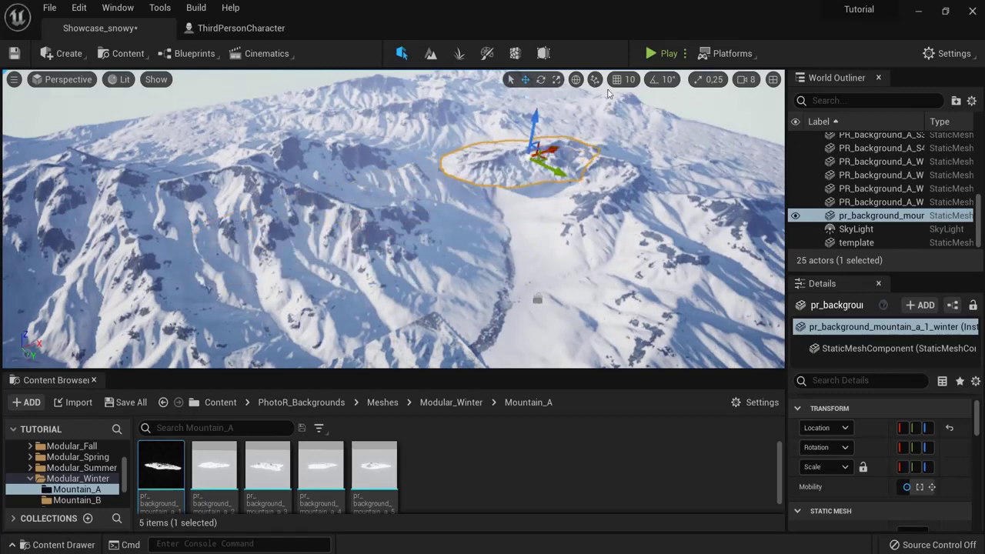
- Rotate the placed winter mountain and scale it up into a large, tall peak above the valley
right_drag(721, 103, 754, 98)
key(e)
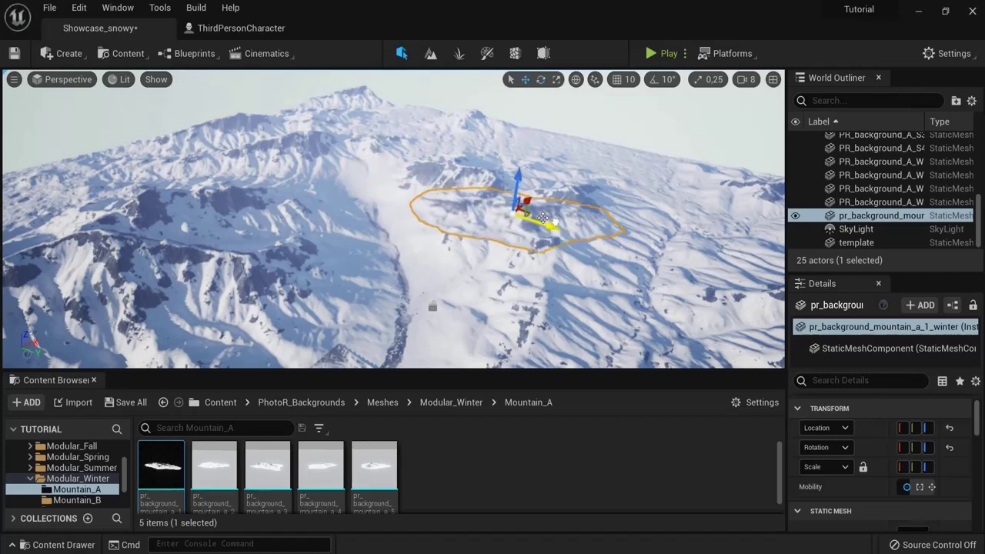
right_drag(543, 219, 555, 100)
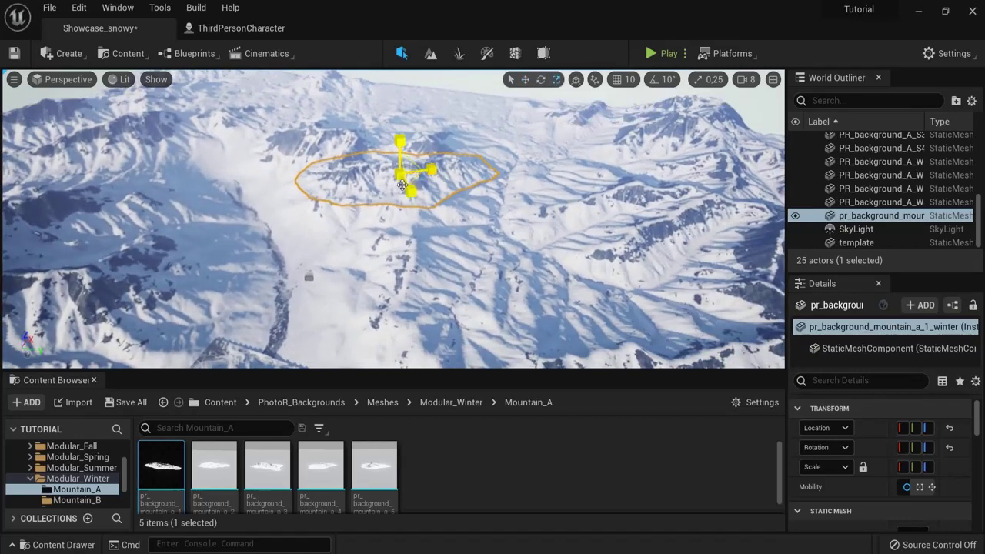
drag(419, 159, 379, 51)
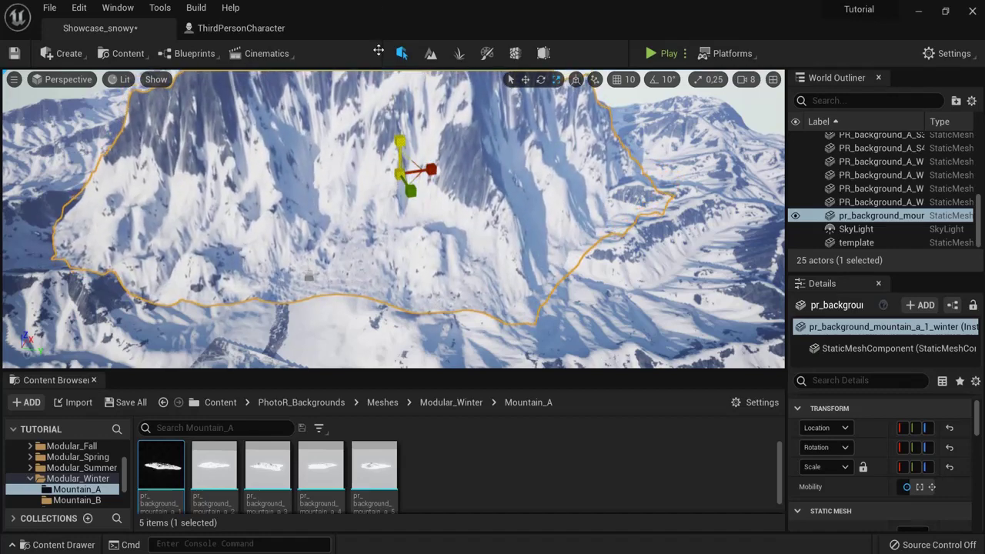
right_drag(524, 225, 452, 299)
key(q)
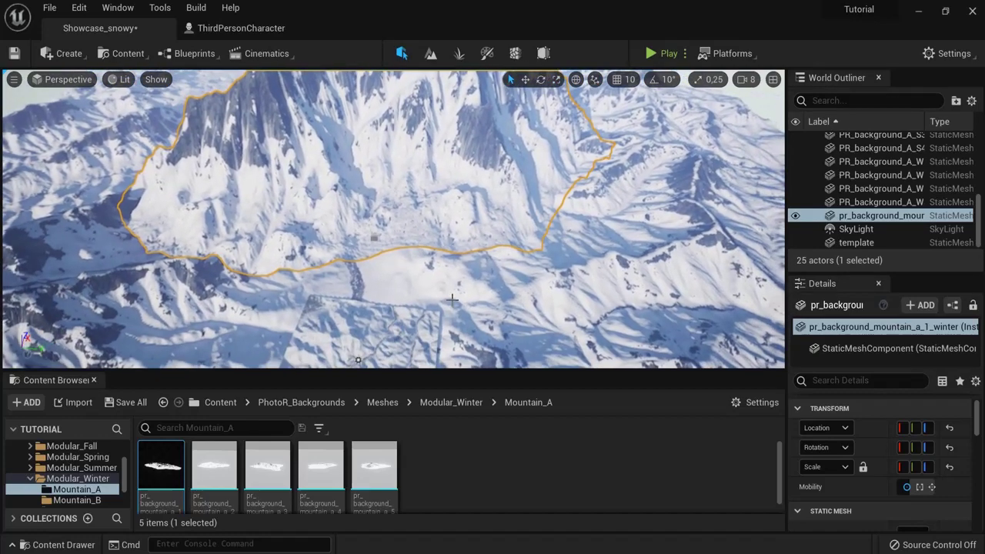
- Move the enlarged mountain farther back behind the valley and lower it slightly into the surrounding terrain
right_drag(397, 214, 423, 229)
key(w)
drag(480, 199, 365, 159)
drag(334, 122, 335, 134)
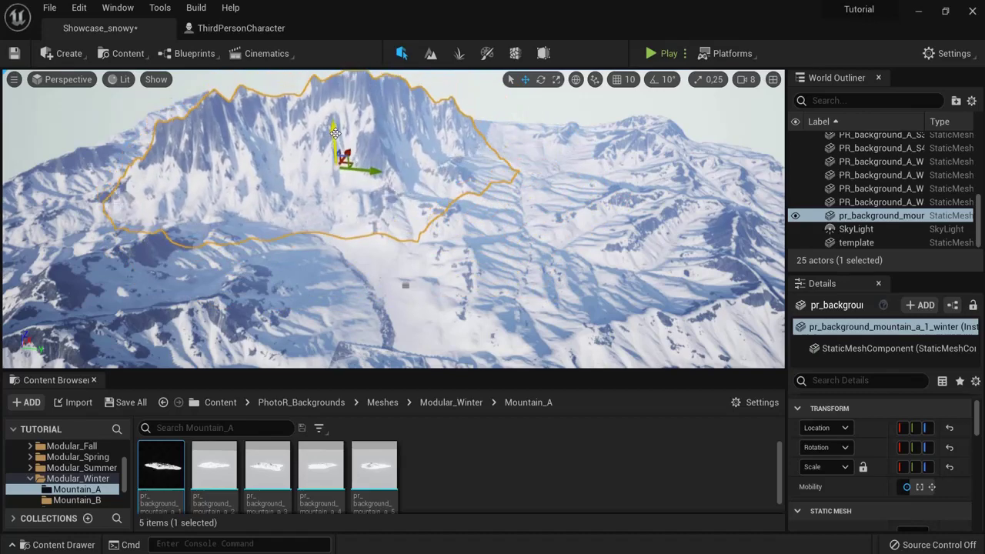
- Duplicate the winter mountain alongside the original peak, shifting the copy sideways and rotating it to vary the ridge
alt+drag(370, 170, 530, 168)
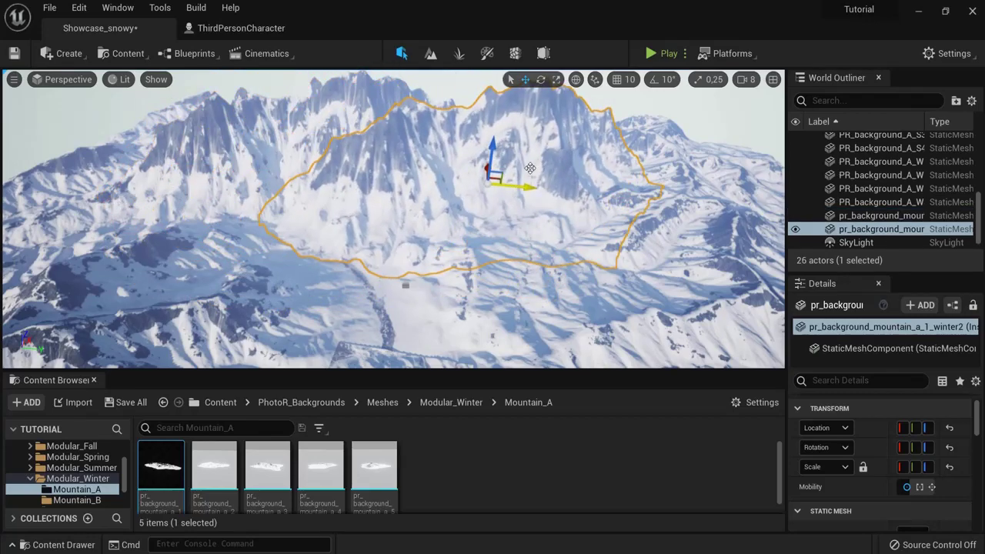
drag(488, 212, 982, 127)
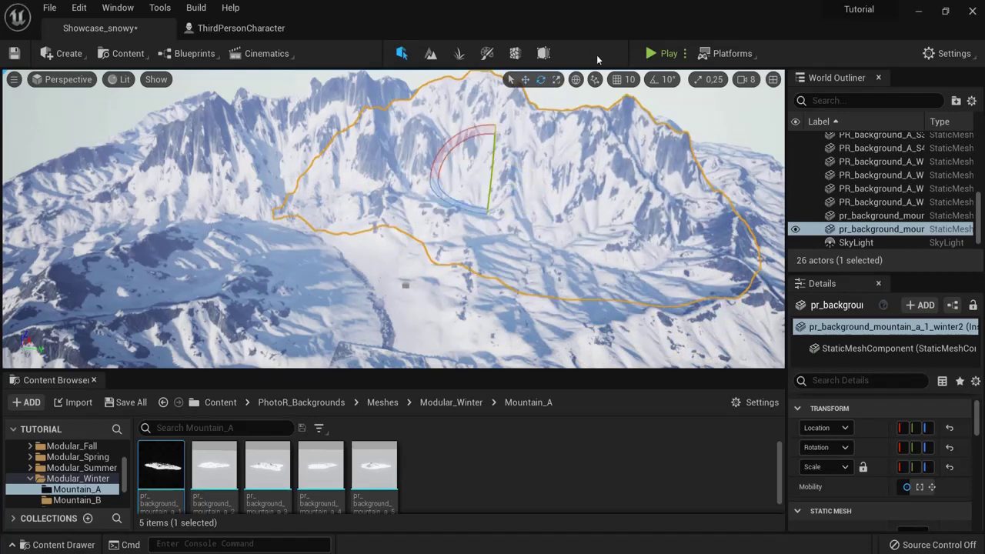
- Play-test the snowy level, running the character toward the new mountains, and stop the session
click(650, 54)
key(w)
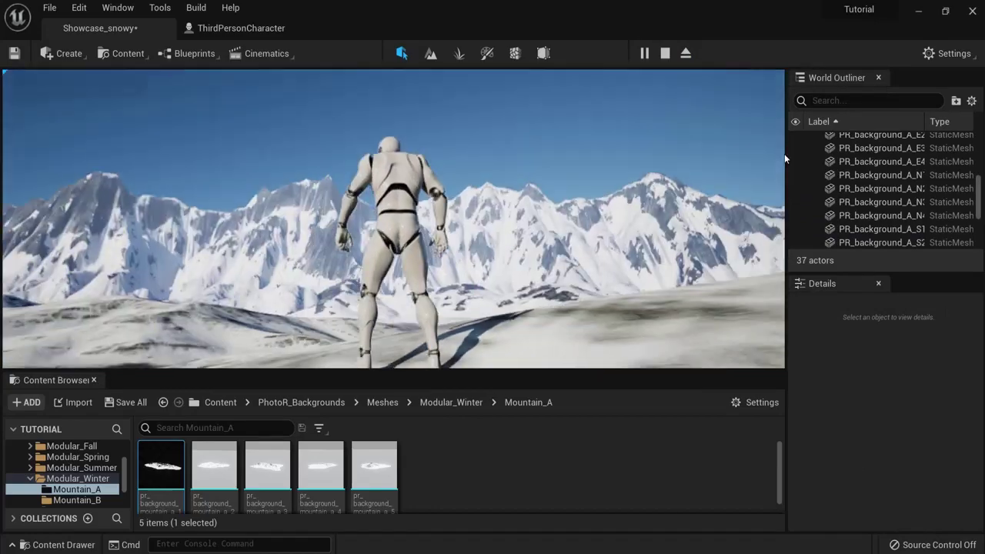
key(w)
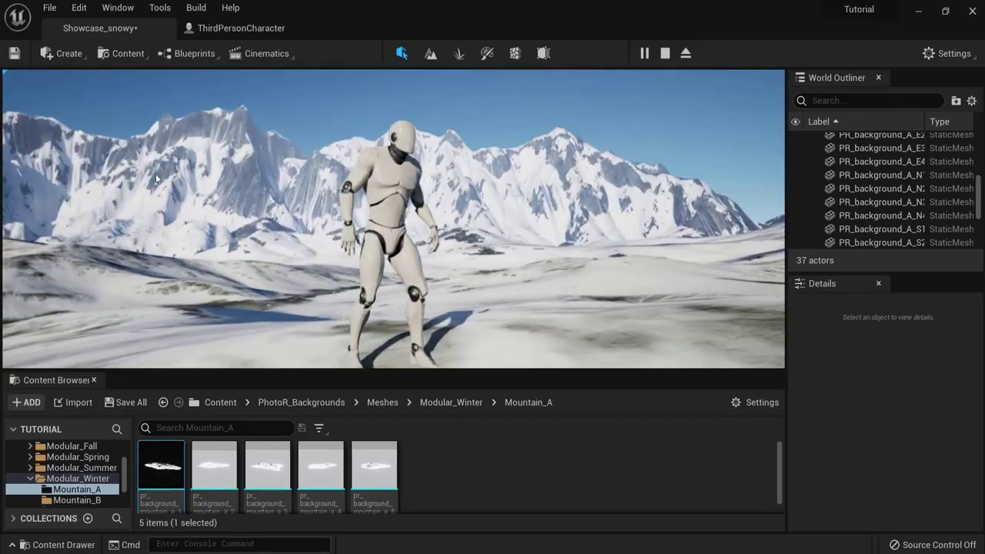
key(Escape)
- Rescale both the duplicated and the original winter mountain so they form larger peaks above the valley
right_drag(223, 198, 185, 202)
key(w)
click(282, 167)
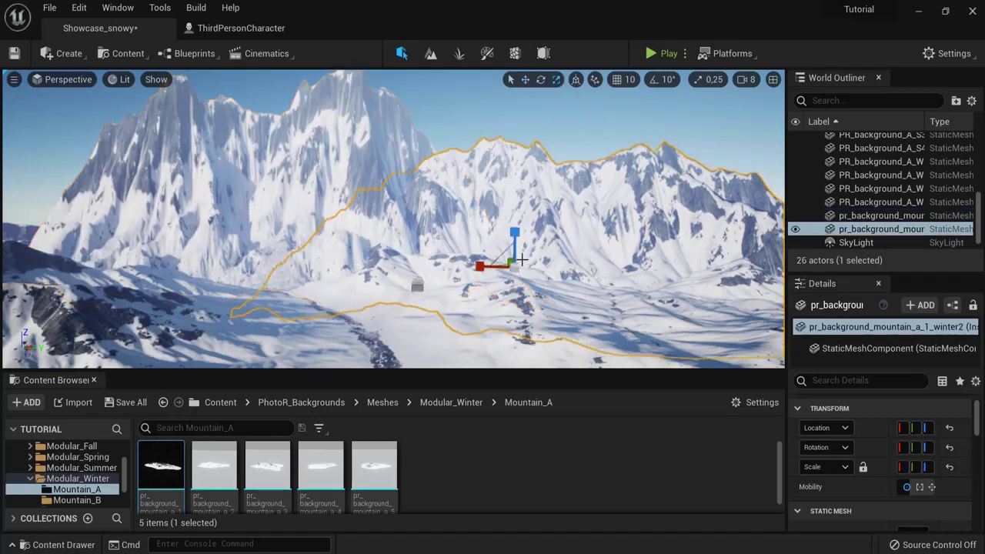
drag(514, 264, 789, 3)
click(354, 118)
right_drag(354, 118, 300, 118)
drag(429, 231, 428, 299)
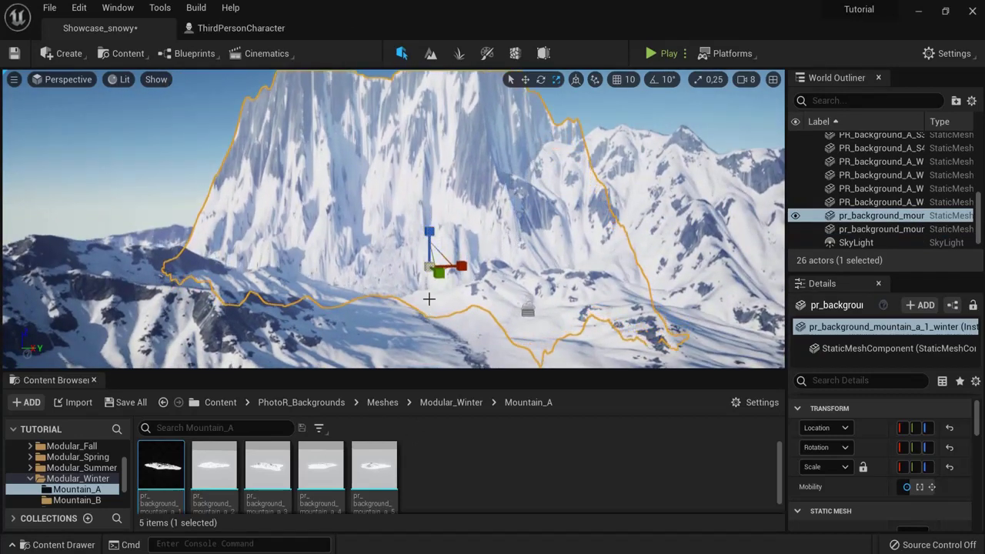
drag(464, 266, 726, 21)
- Play-test the level again to view the rescaled mountains from the character's position, ending the session when done
click(649, 53)
key(w)
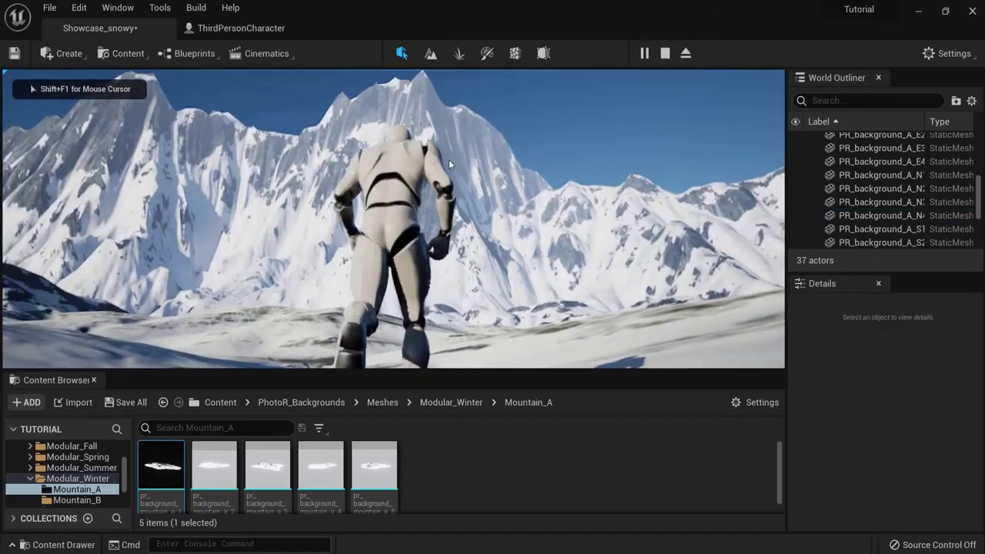
key(w)
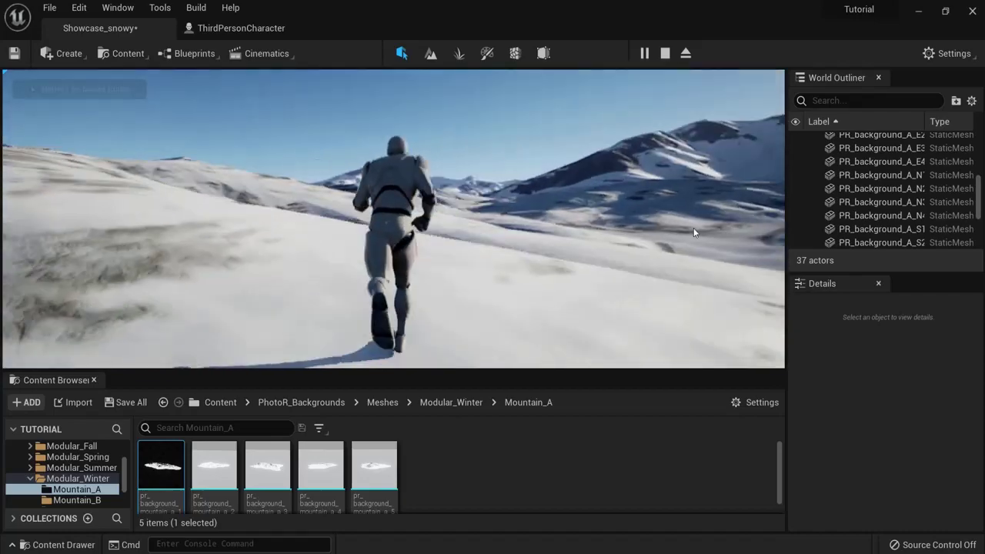
key(Escape)
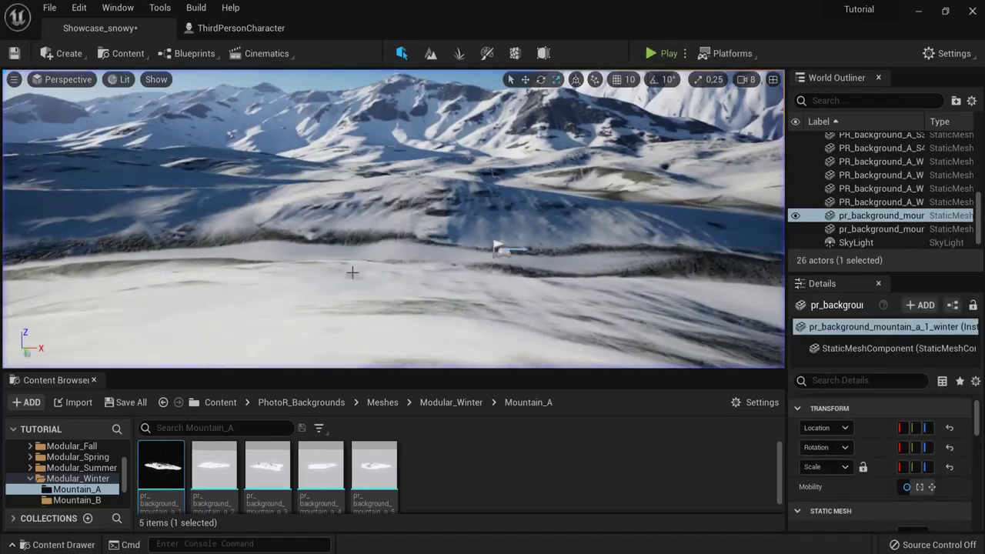
- Turn the view toward the sun, filter the level's actors by "pos" and select the Global PostProcess volume
right_drag(352, 270, 714, 163)
click(449, 168)
scroll(863, 131, up, 5)
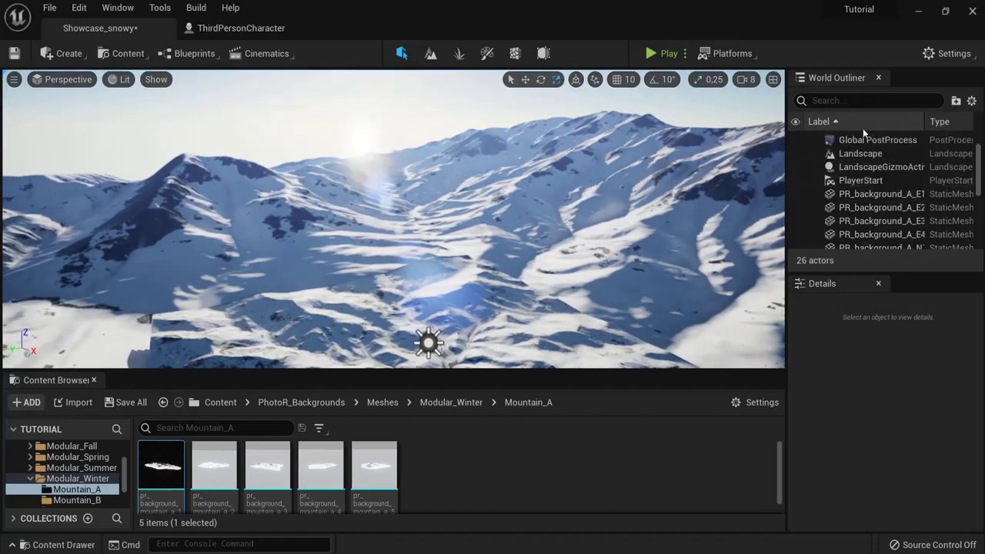
text(pos)
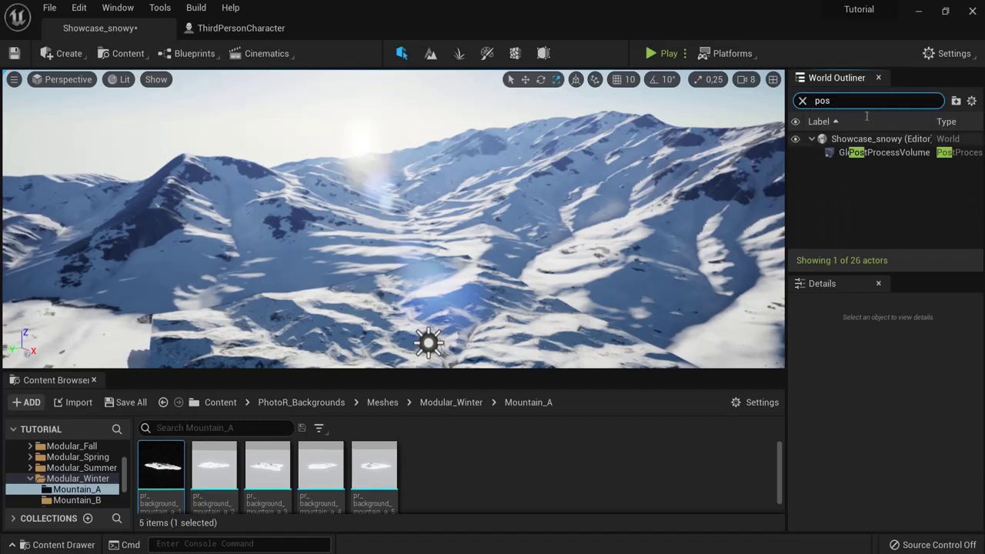
click(897, 154)
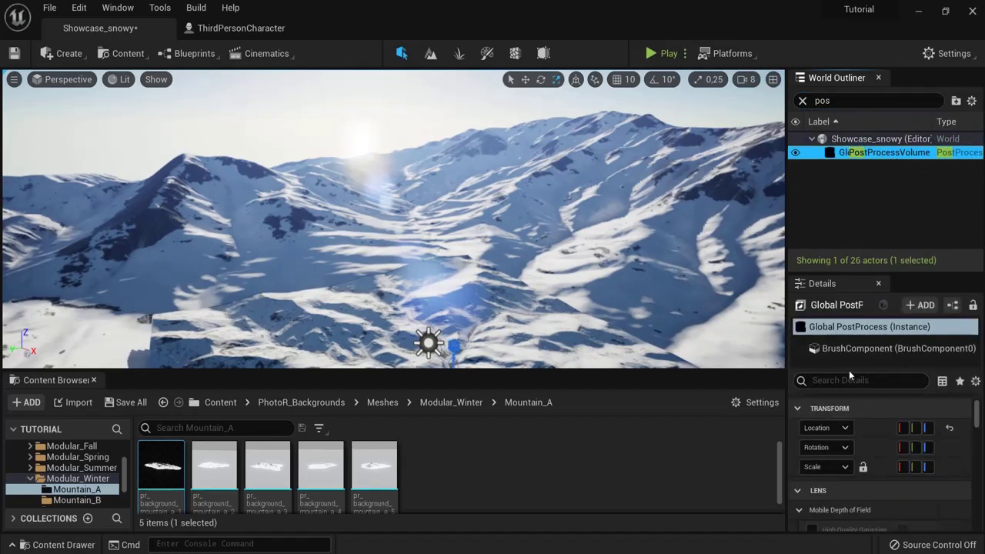
- Filter the volume's properties by "lens" and set Bloom Intensity to 3.2 and Threshold to about 3.51
text(lens)
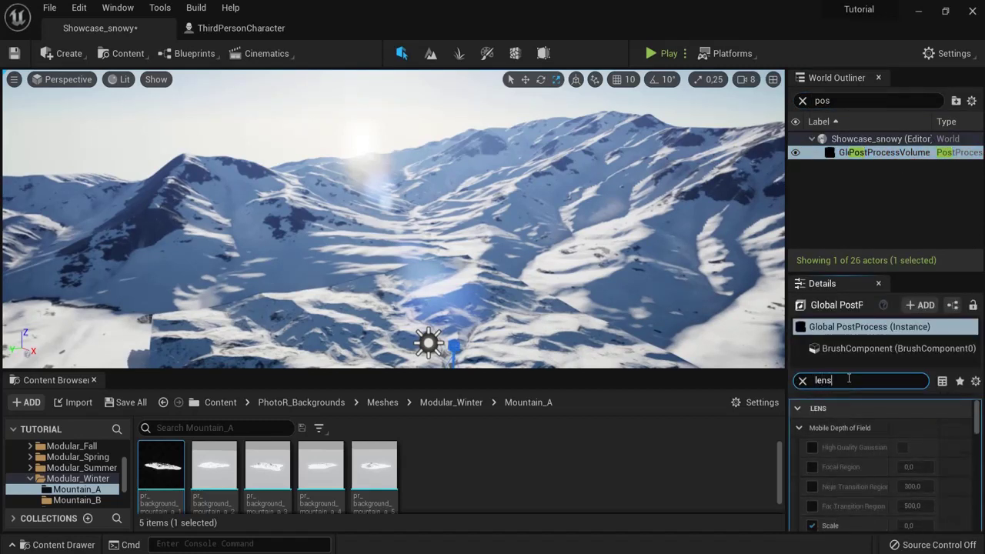
scroll(836, 485, down, 3)
scroll(854, 466, up, 3)
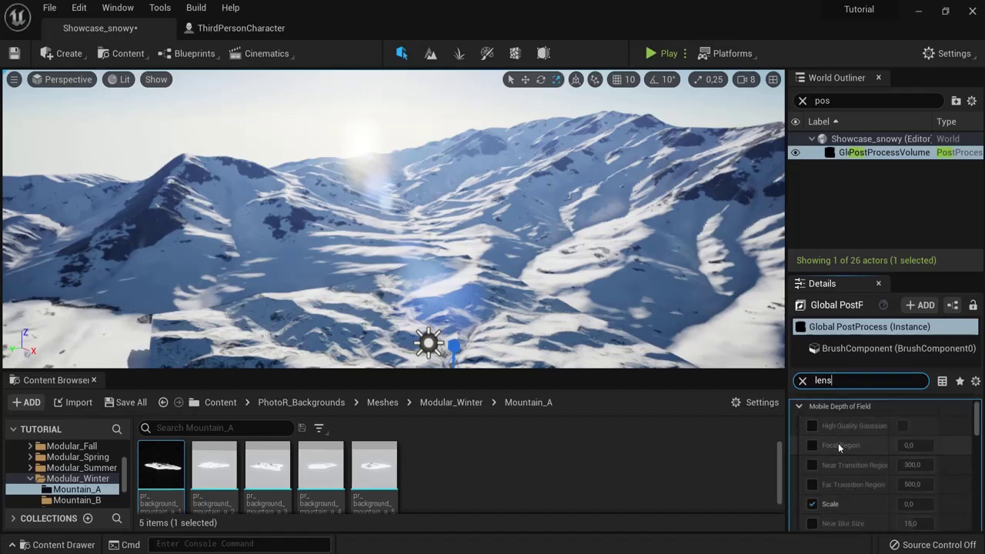
scroll(854, 450, down, 5)
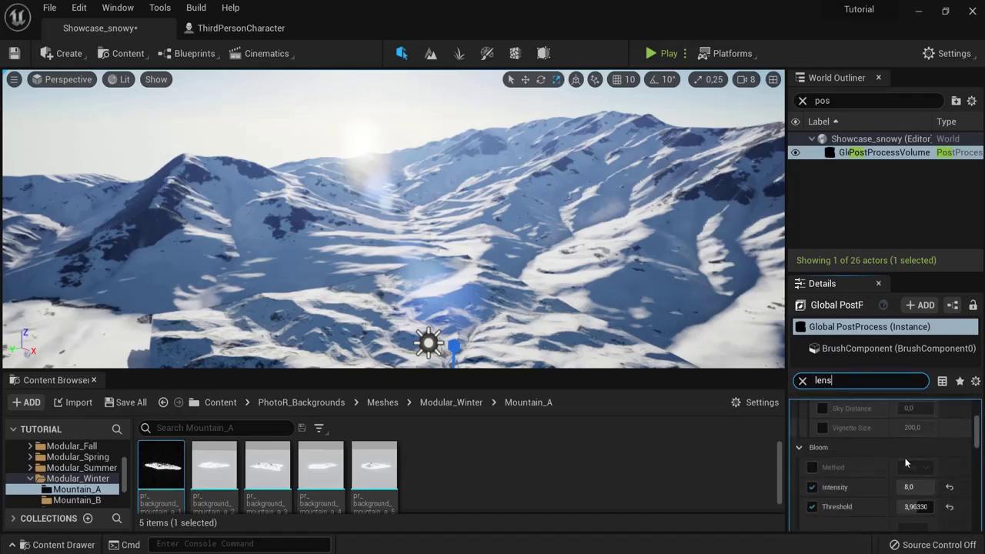
right_drag(720, 339, 668, 299)
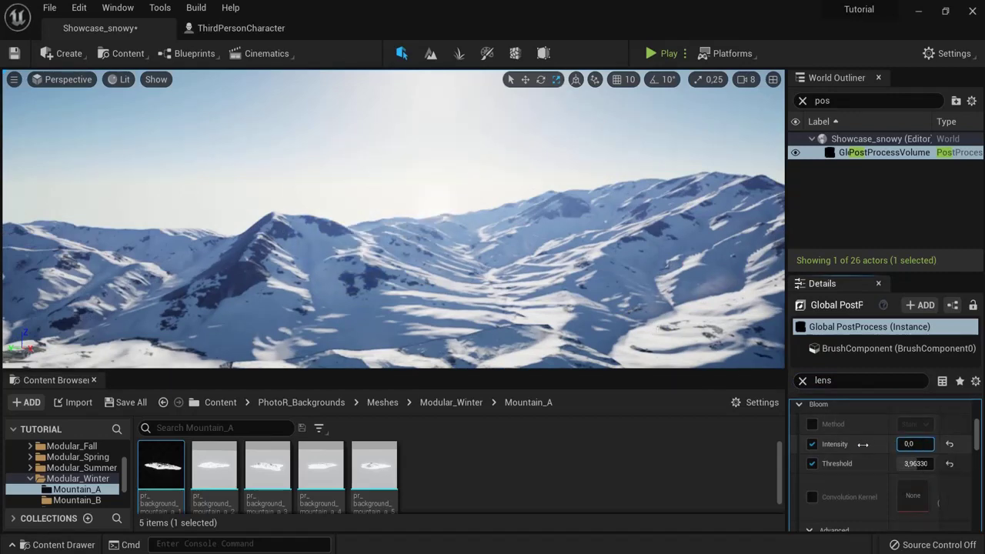
mouse_move(922, 460)
mouse_down()
mouse_move(895, 463)
mouse_move(915, 463)
mouse_up()
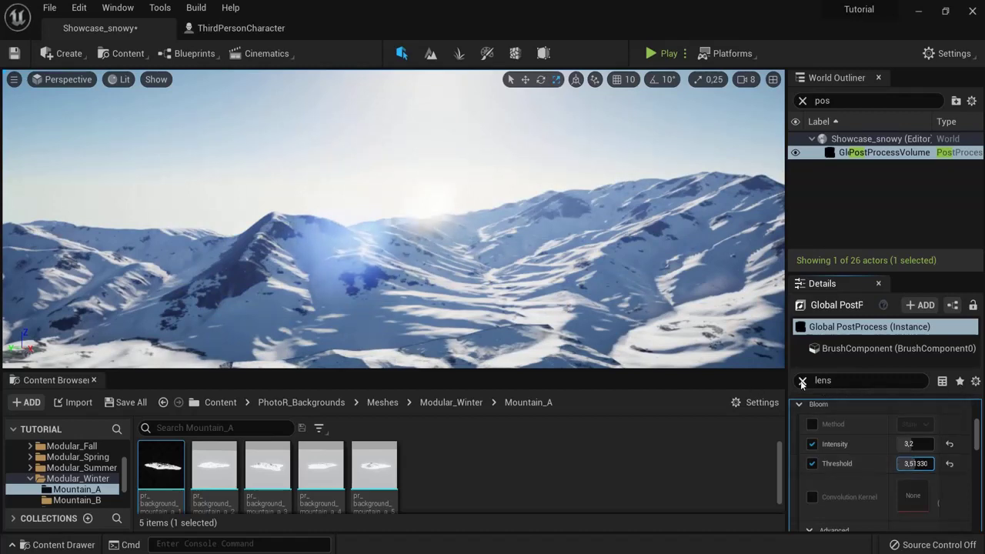
- Play-test the ThirdPersonExampleMap level with the third-person character and stop the session
key(alt+p)
key(w)
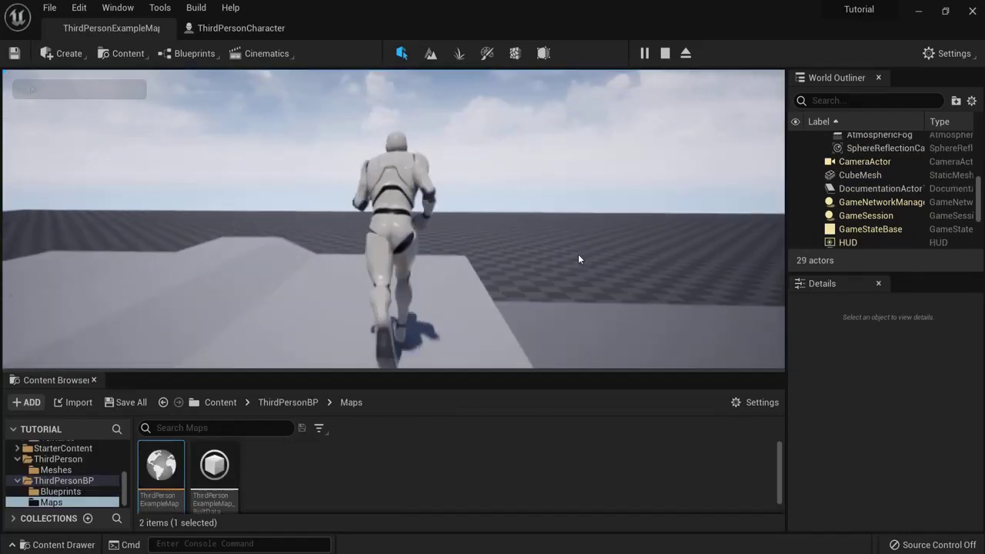
key(Escape)
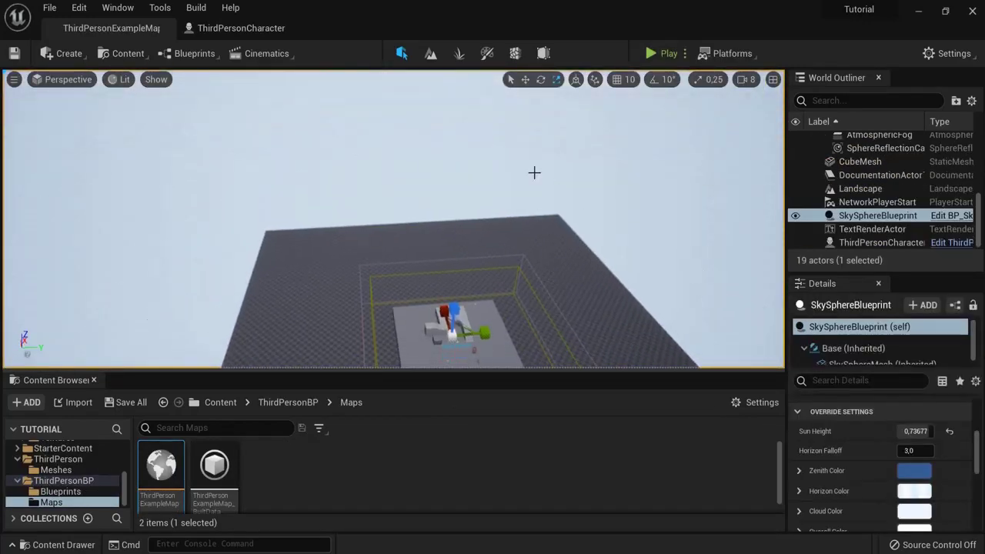
- Examine the Landscape mode's Sculpt and Manage tools, close the docked Content Browser and return to Selection mode
click(431, 55)
drag(171, 266, 176, 325)
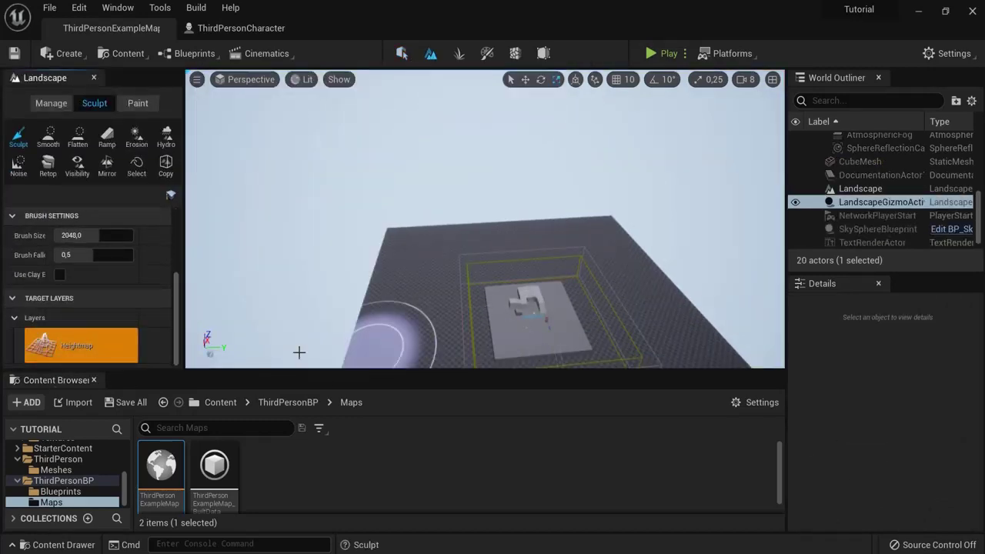
click(95, 381)
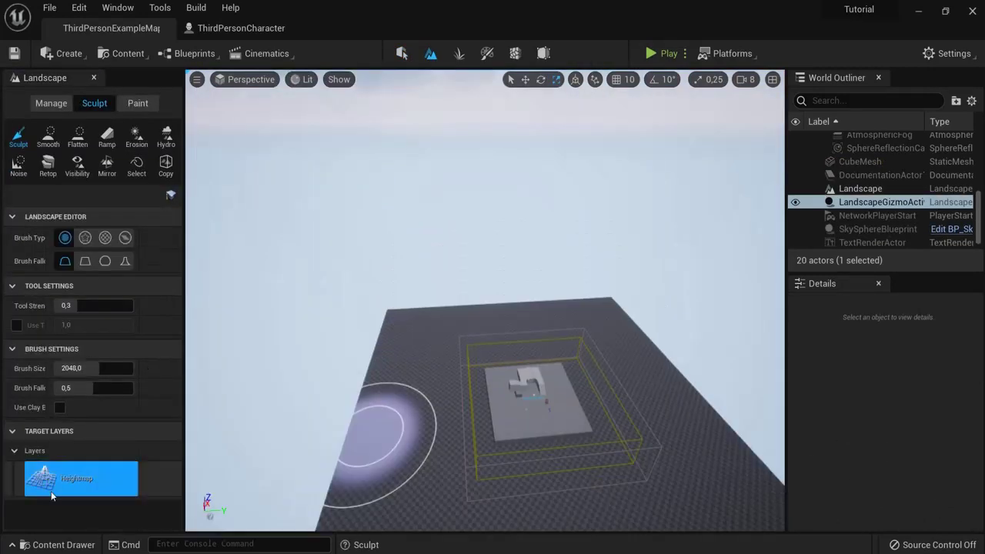
click(52, 105)
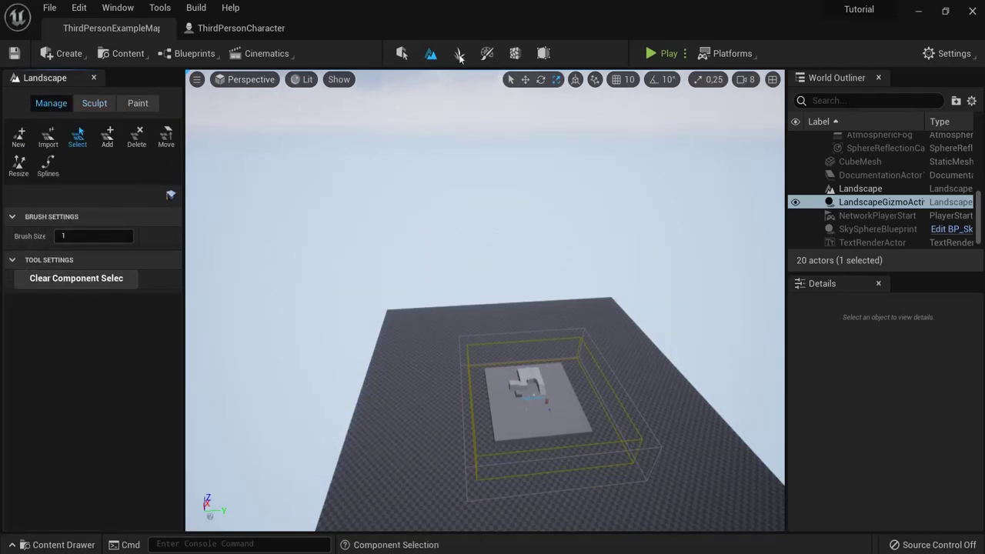
click(412, 55)
right_drag(567, 323, 593, 352)
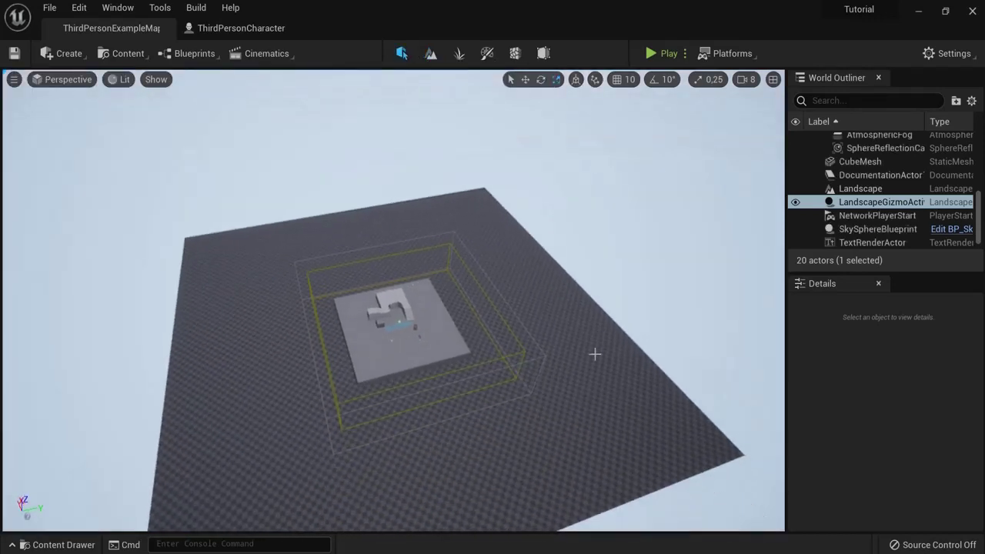
- Pick the trampled snow surface in Quixel Bridge and assign MI_Trampled_Snow_vcqnfdk_2K as the Landscape's material
click(125, 56)
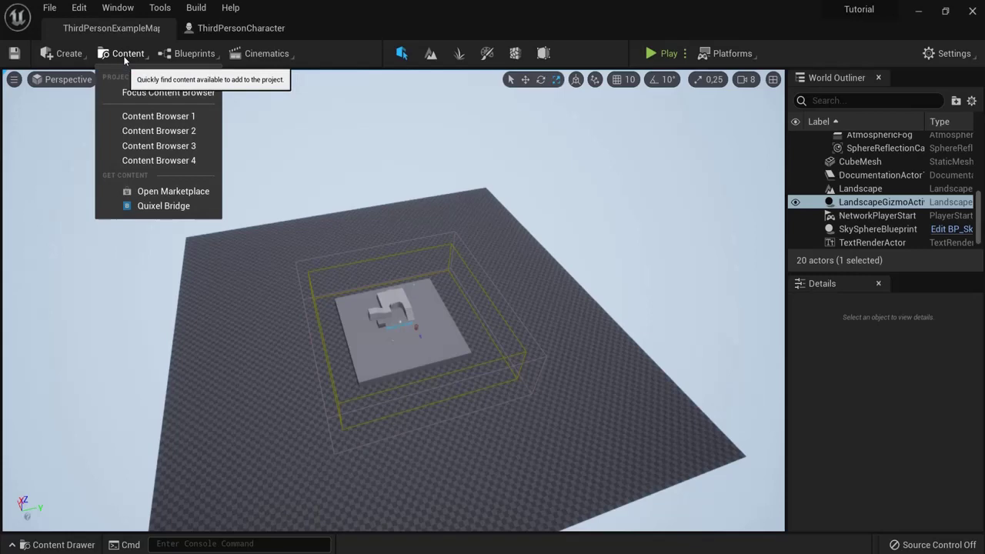
click(179, 206)
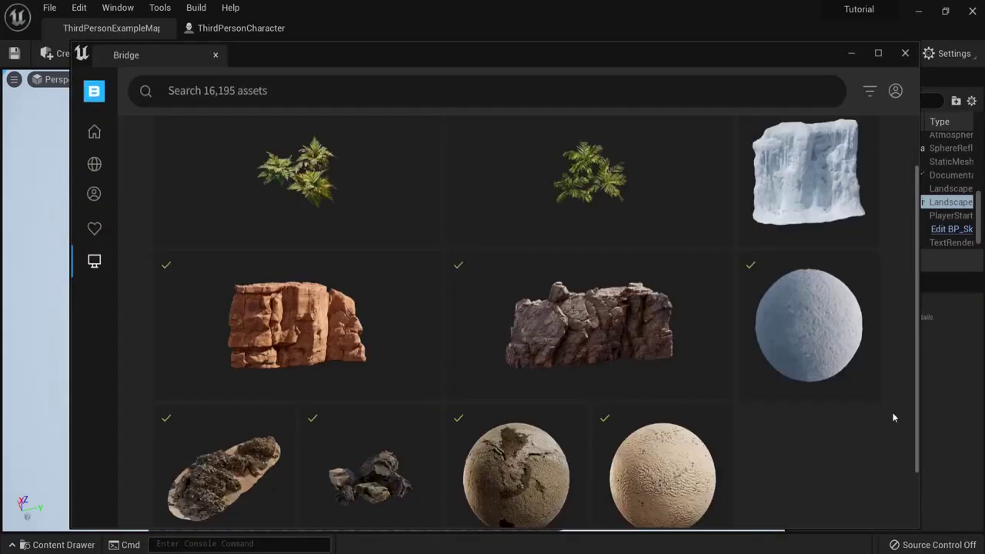
click(801, 344)
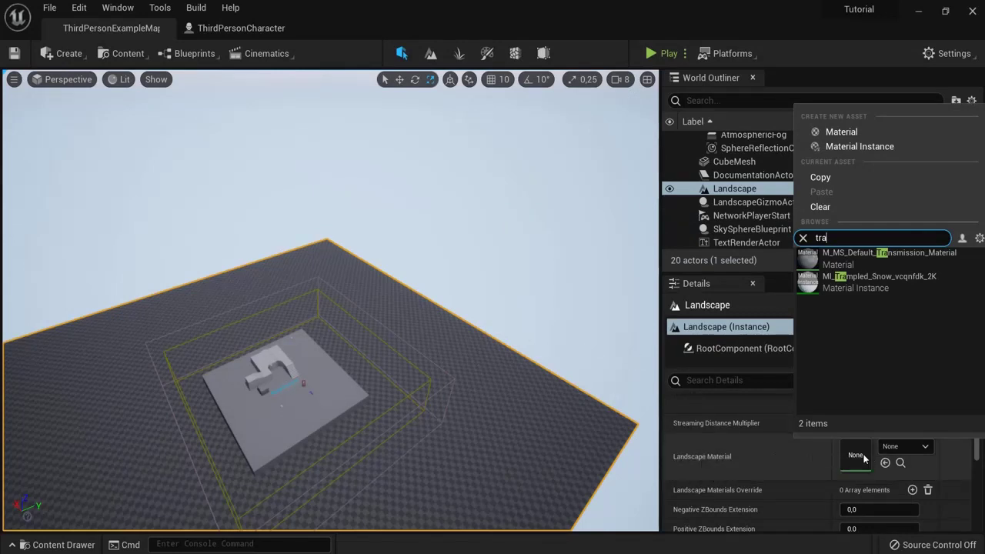
click(889, 278)
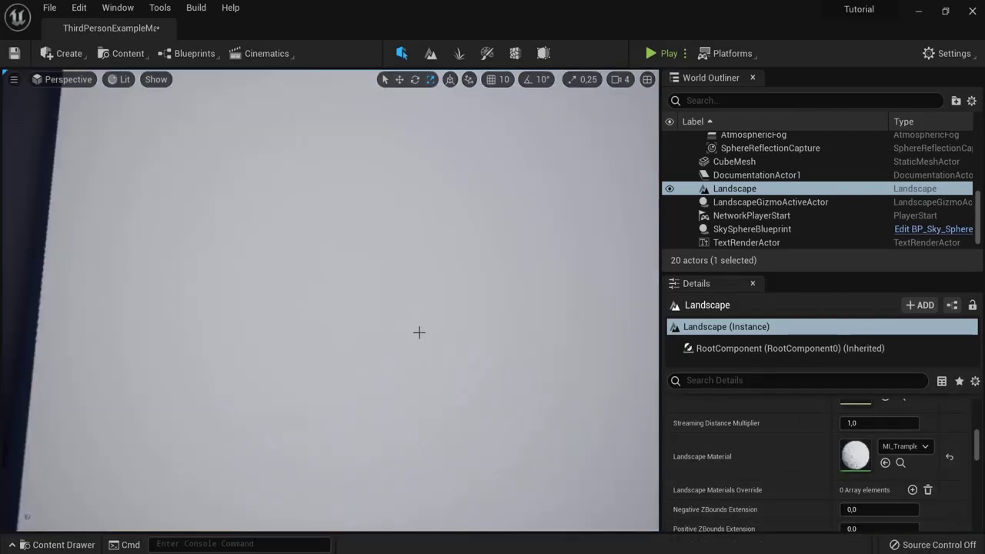
- Open the MI_Trampled_Snow_vcqnfdk_2K material instance and place its editor window beside the view of the snowy ground
right_drag(418, 332, 430, 242)
click(64, 545)
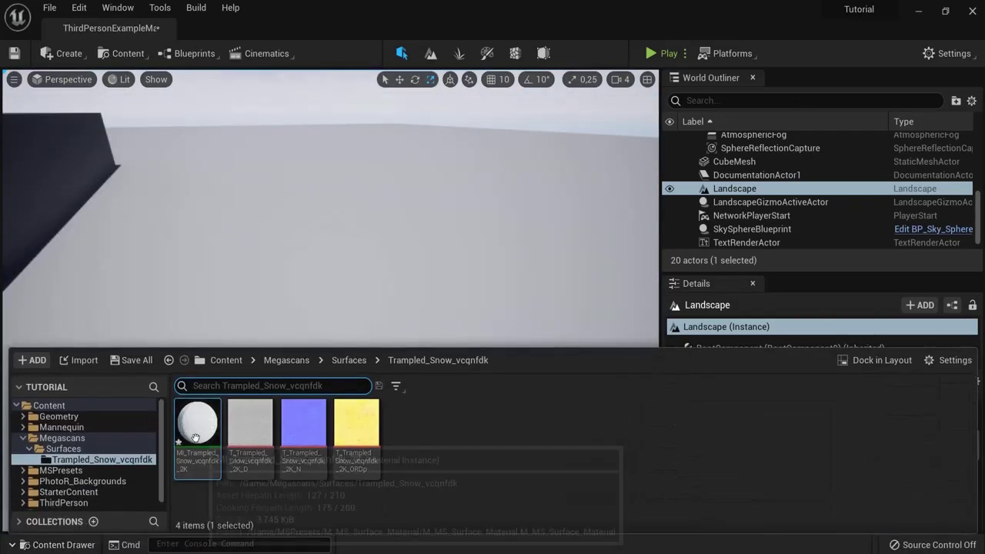
double_click(198, 423)
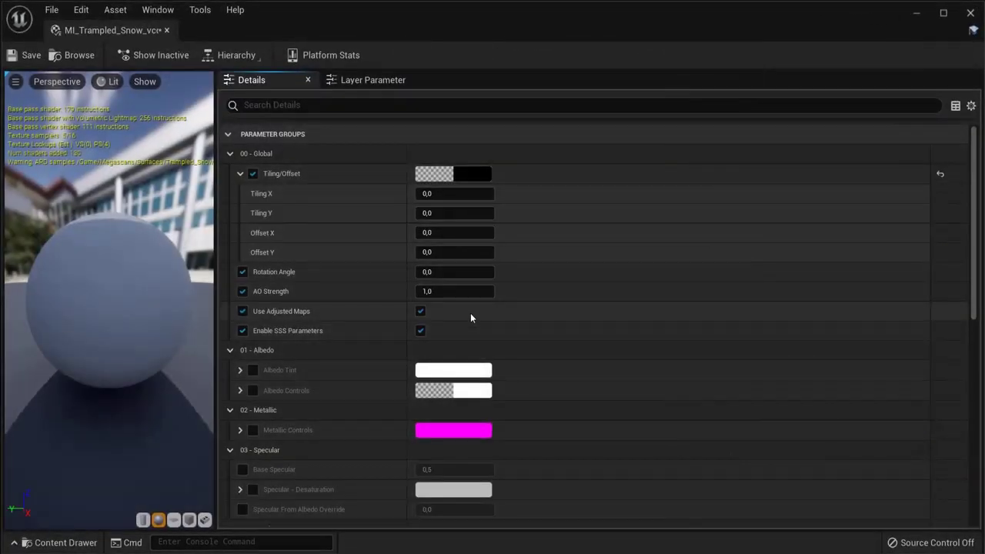
drag(127, 14, 539, 154)
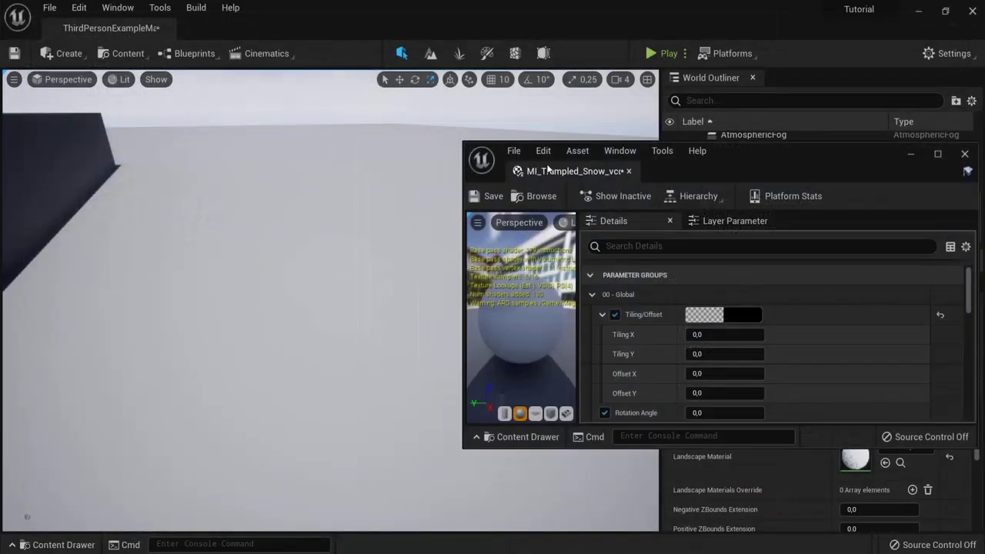
- Set the snow material's Tiling X and Tiling Y to 0.1 and save the material instance
click(602, 314)
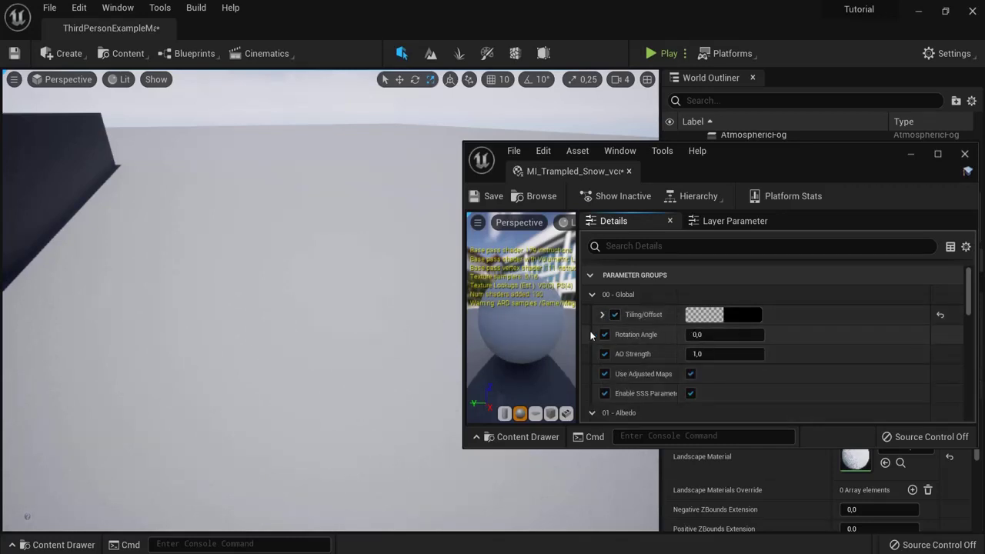
click(603, 315)
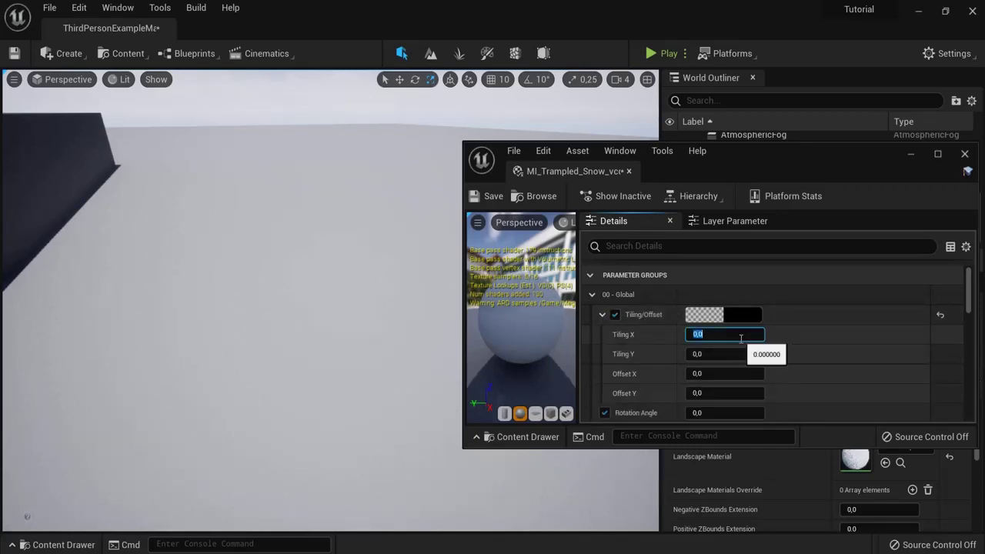
key(Return)
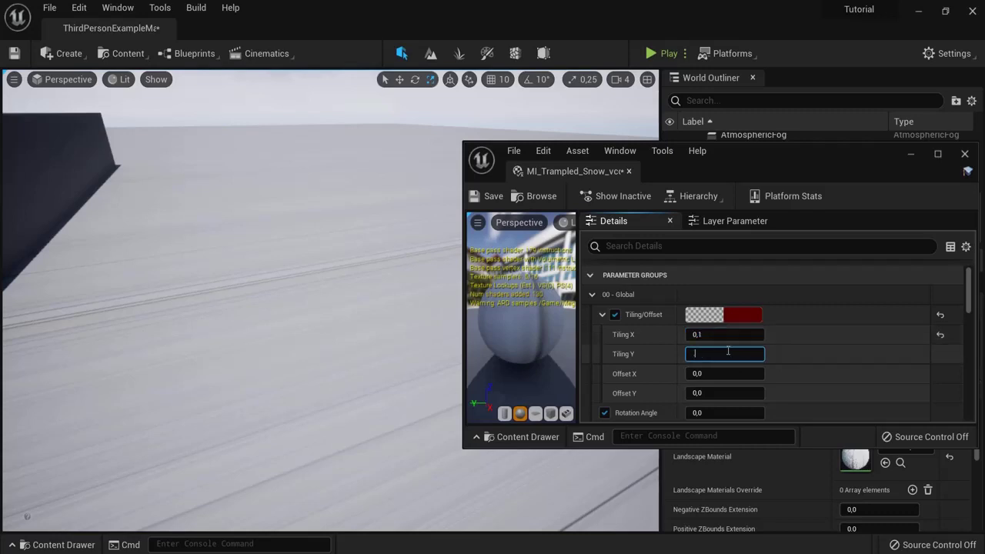
click(728, 352)
text(.1)
key(Return)
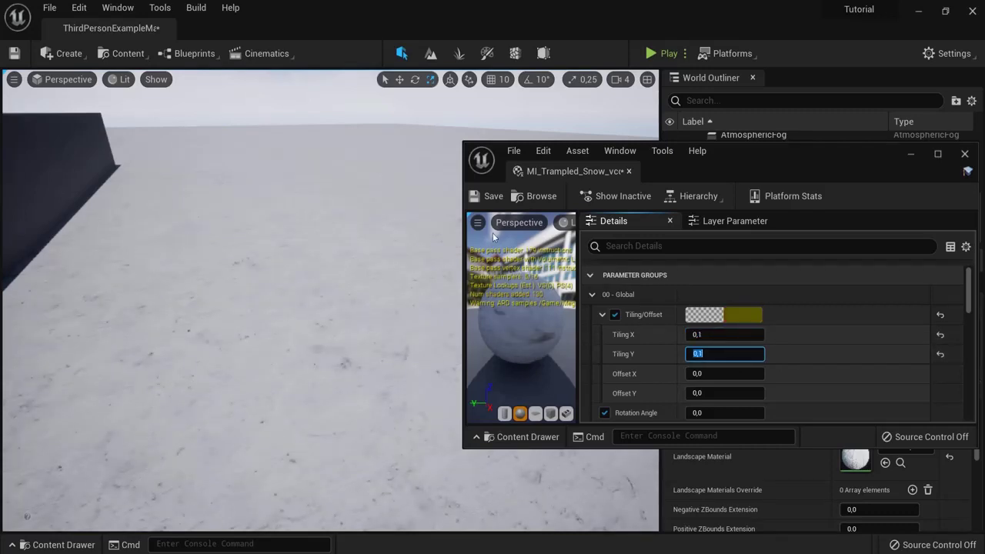
click(493, 196)
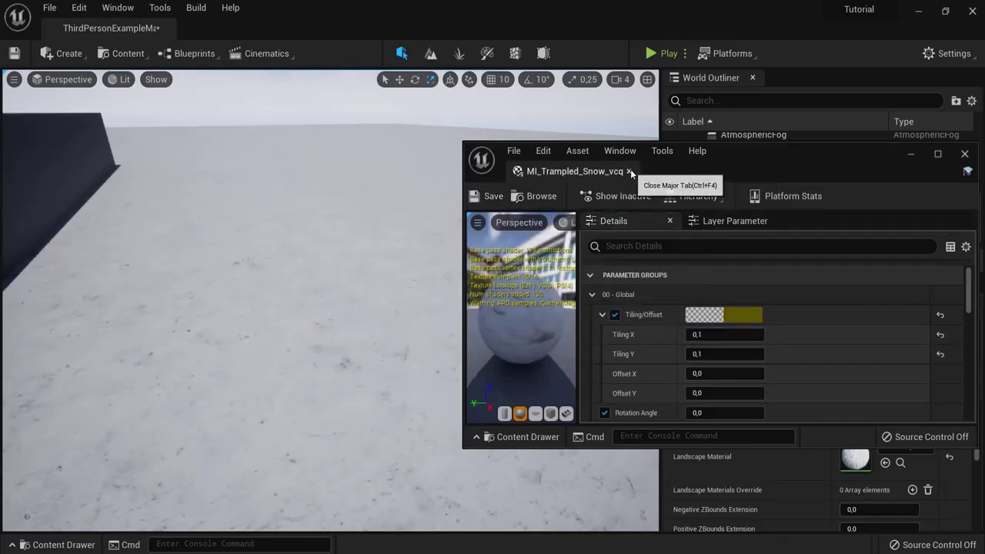
- Close the trampled snow material instance editor and play-test the level to check the snowy ground around the character
click(629, 171)
click(665, 53)
key(w)
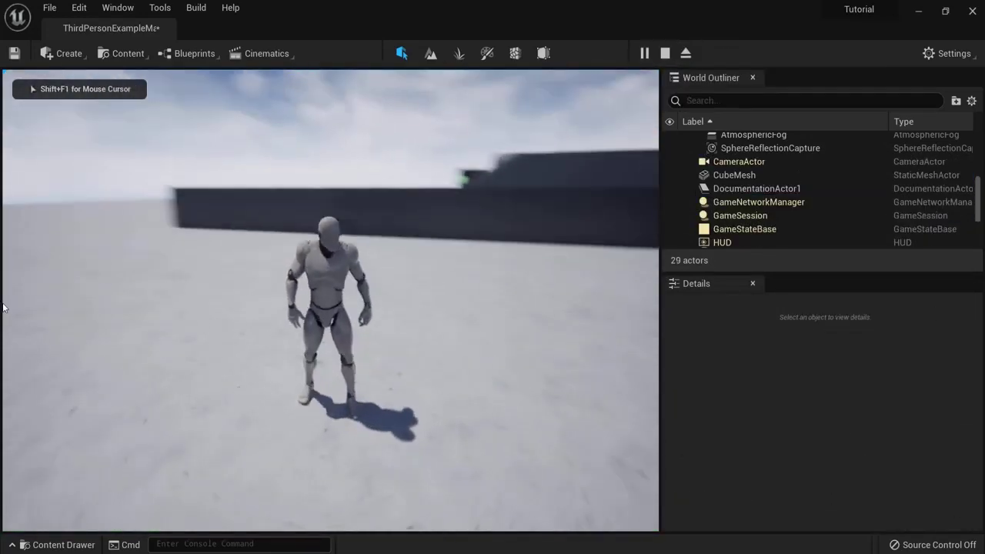
key(Escape)
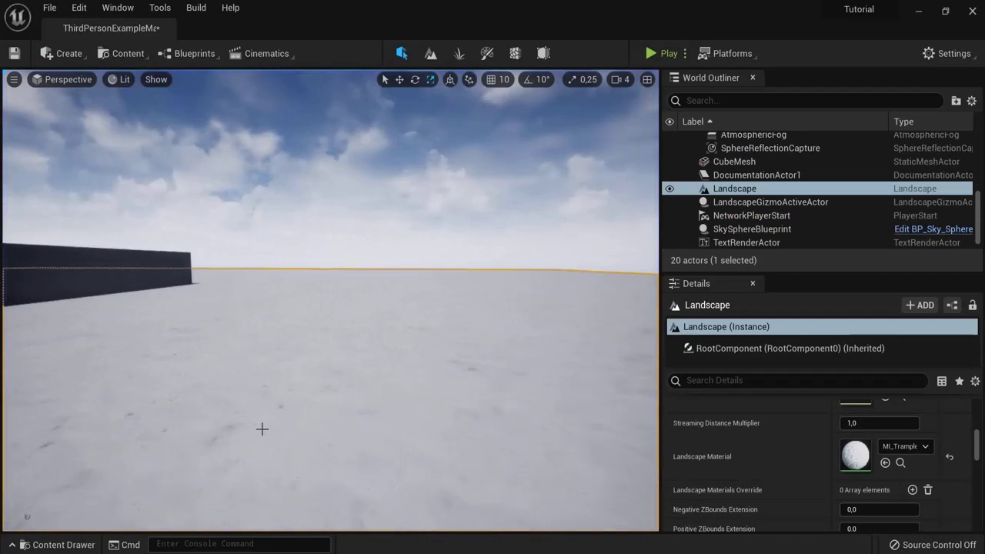
- Place the mesh pr_background_mountain_a_1_winter from PhotoR_Backgrounds/Meshes/Modular_Winter/Mountain_A into the level
key(e)
right_drag(262, 429, 283, 458)
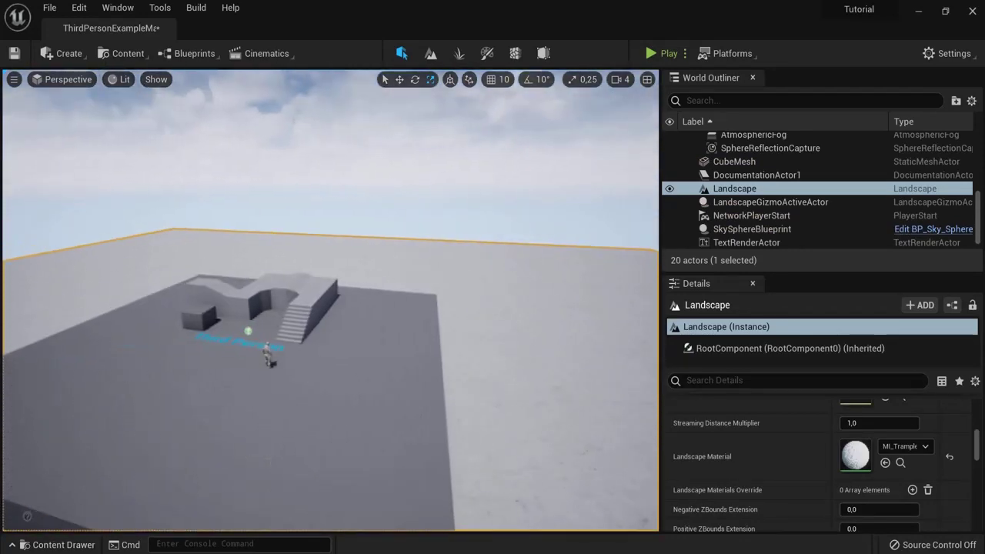
key(ctrl+space)
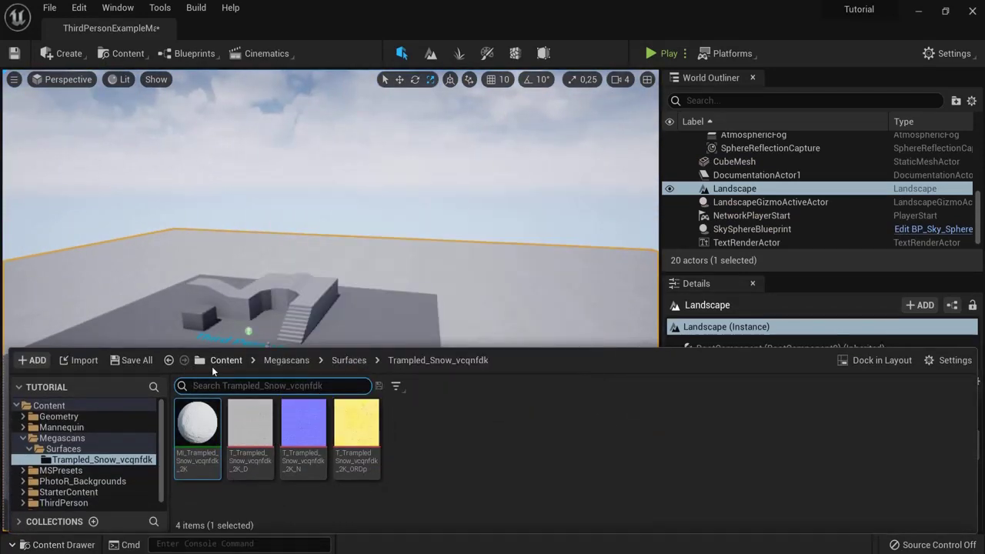
click(216, 363)
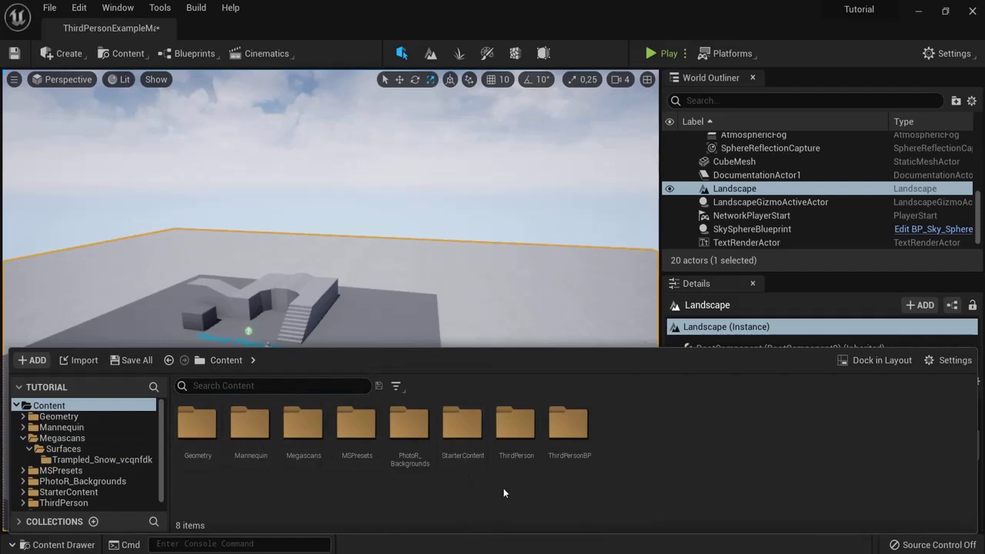
double_click(411, 429)
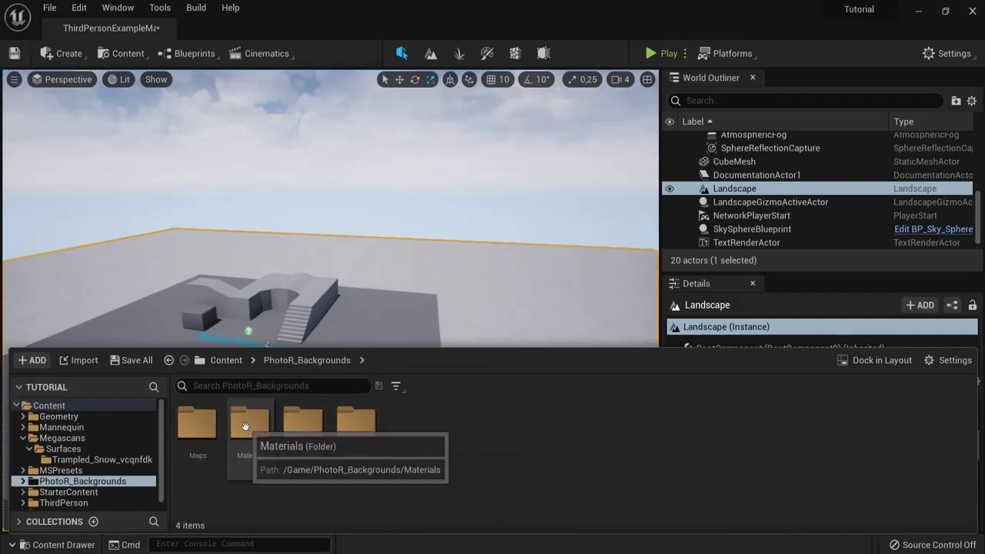
double_click(302, 424)
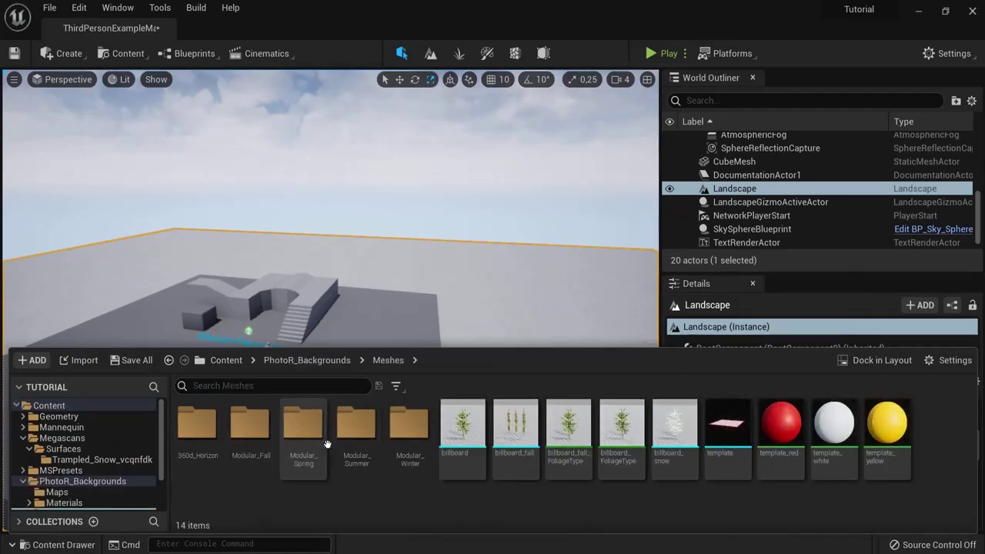
double_click(416, 435)
double_click(197, 425)
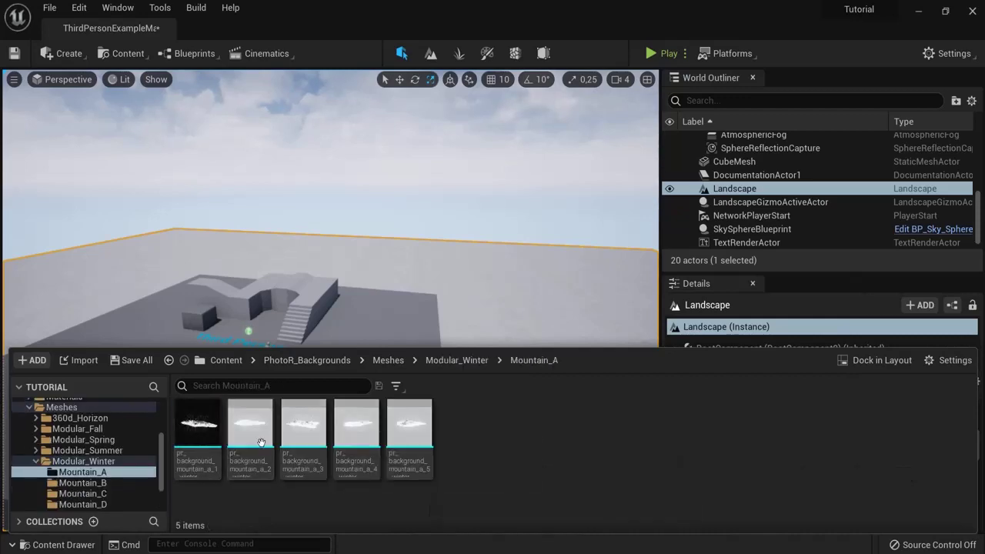
drag(315, 429, 378, 217)
- Raise the viewport camera speed to 8 and move the winter mountain off the centre of the landscape towards its edge
scroll(493, 208, down, 6)
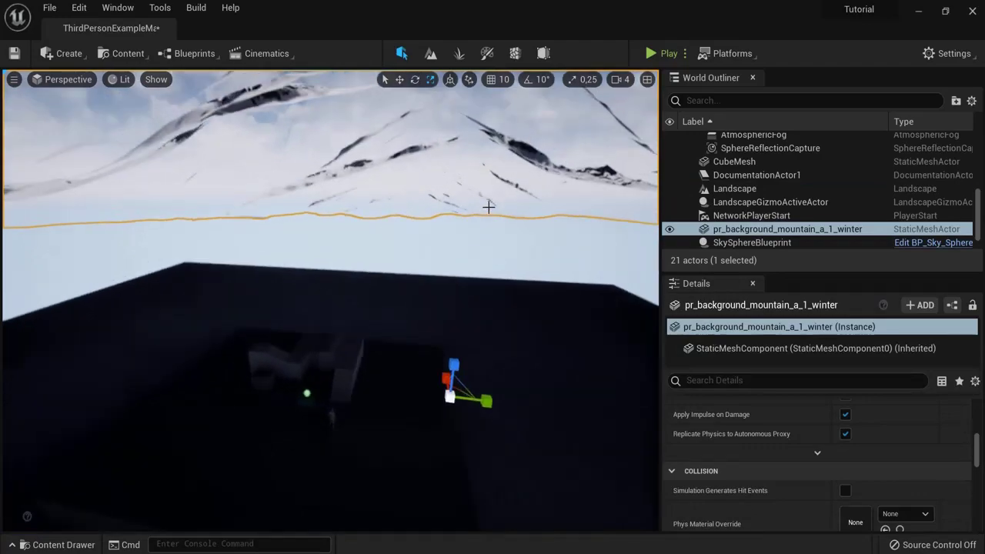
scroll(515, 223, down, 3)
click(627, 79)
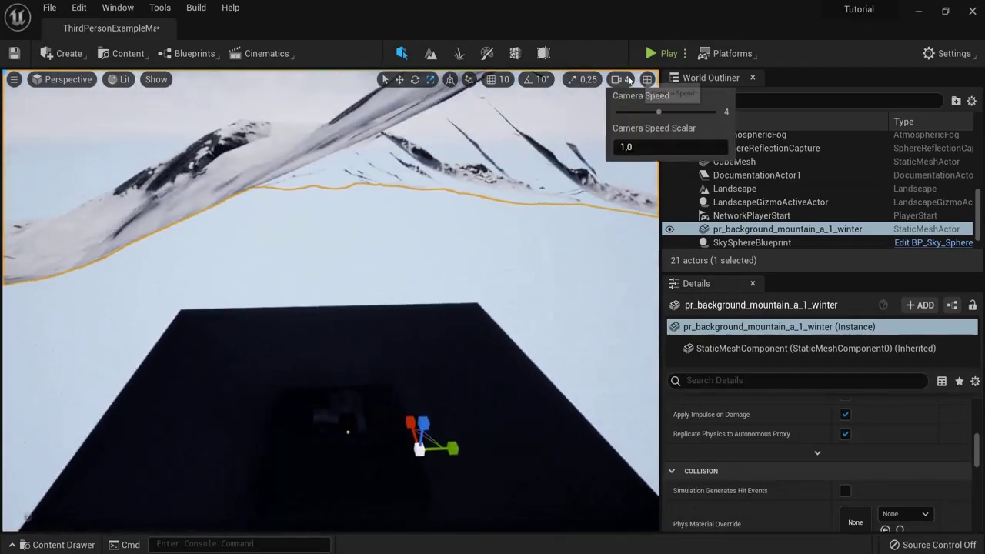
scroll(550, 192, down, 4)
right_drag(549, 198, 569, 267)
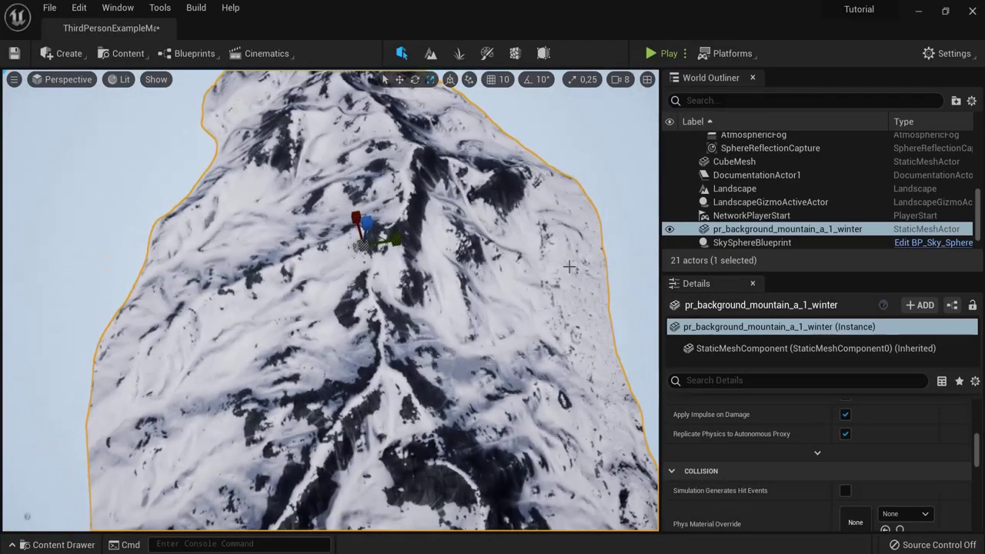
drag(401, 239, 165, 242)
right_drag(165, 242, 512, 120)
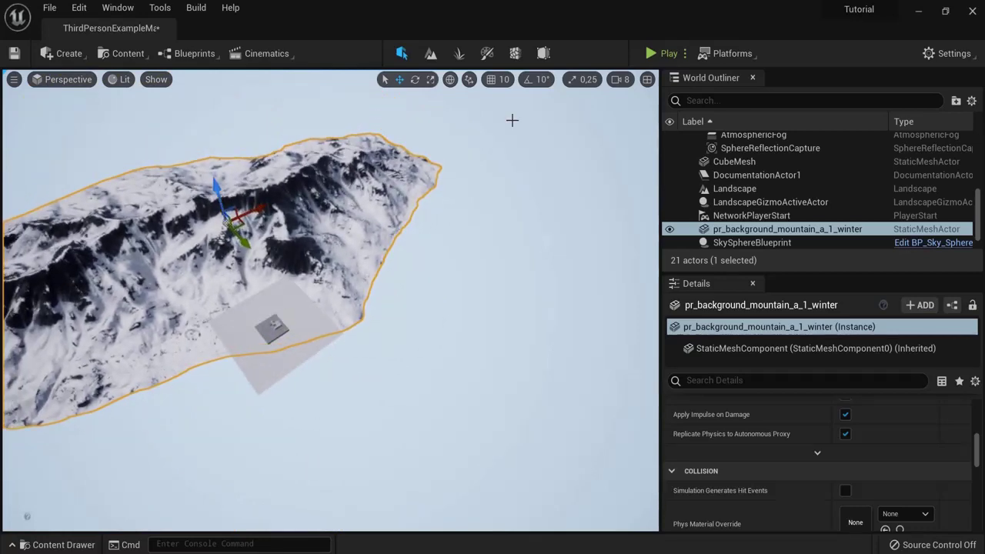
- Play-test the level to view the winter mountain from the character's position on the snow, and return to editing
click(651, 54)
key(w)
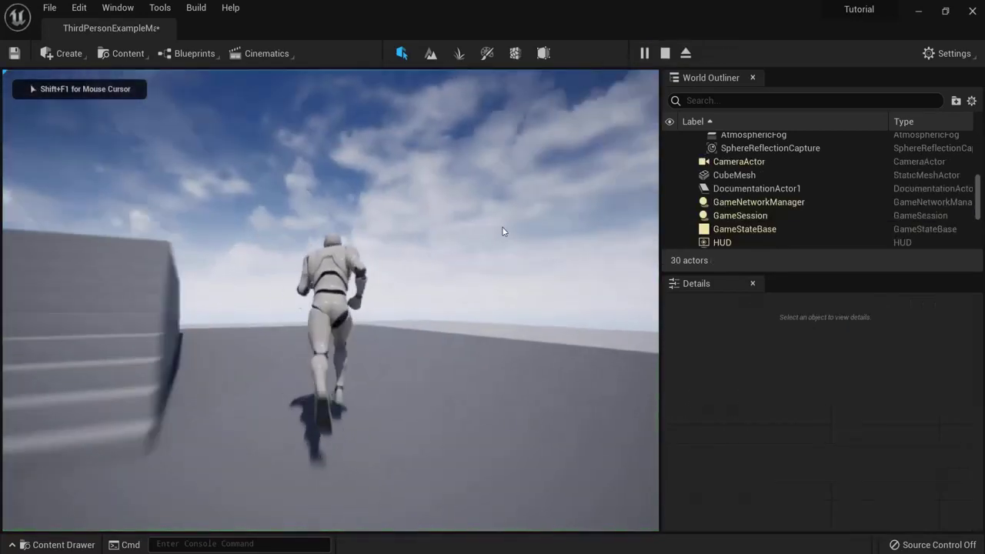
key(space)
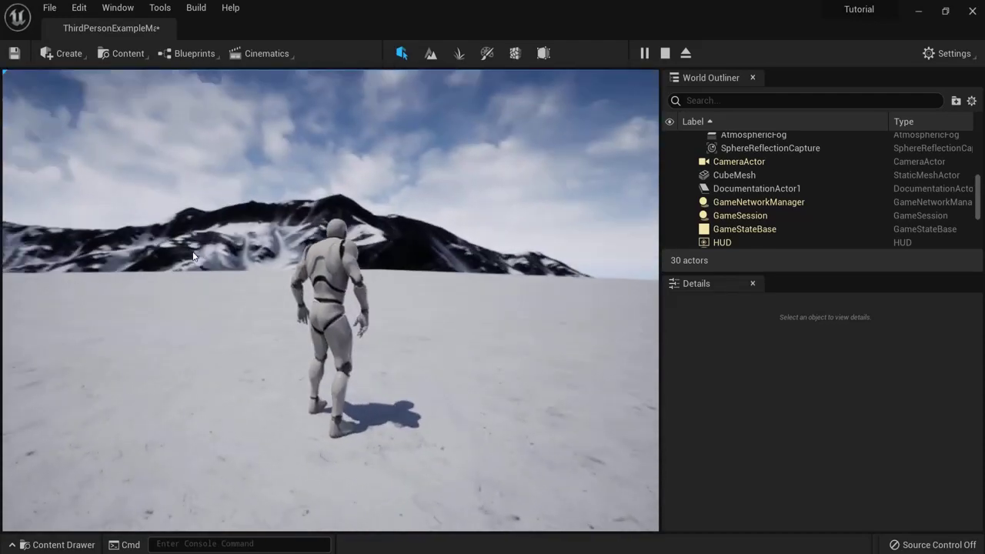
key(d)
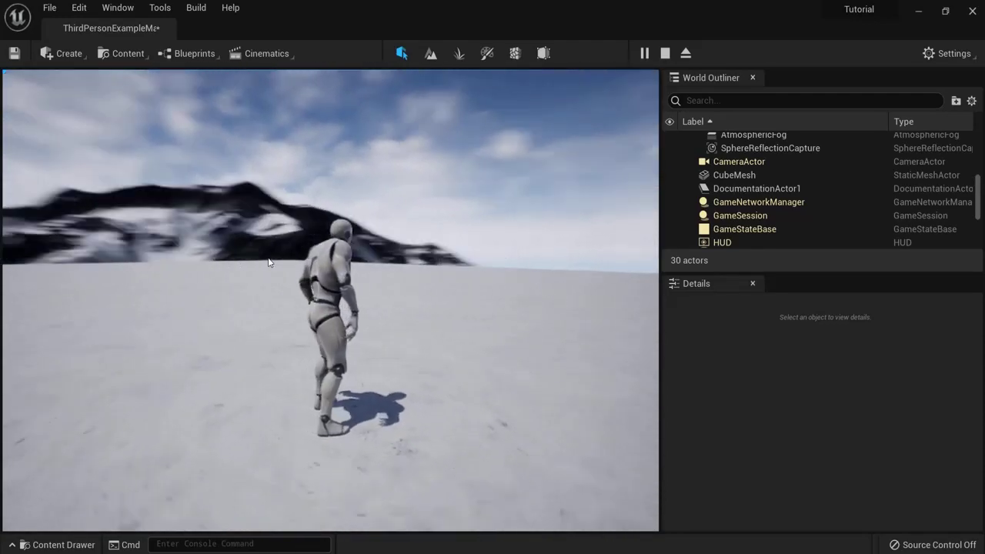
key(Escape)
key(s)
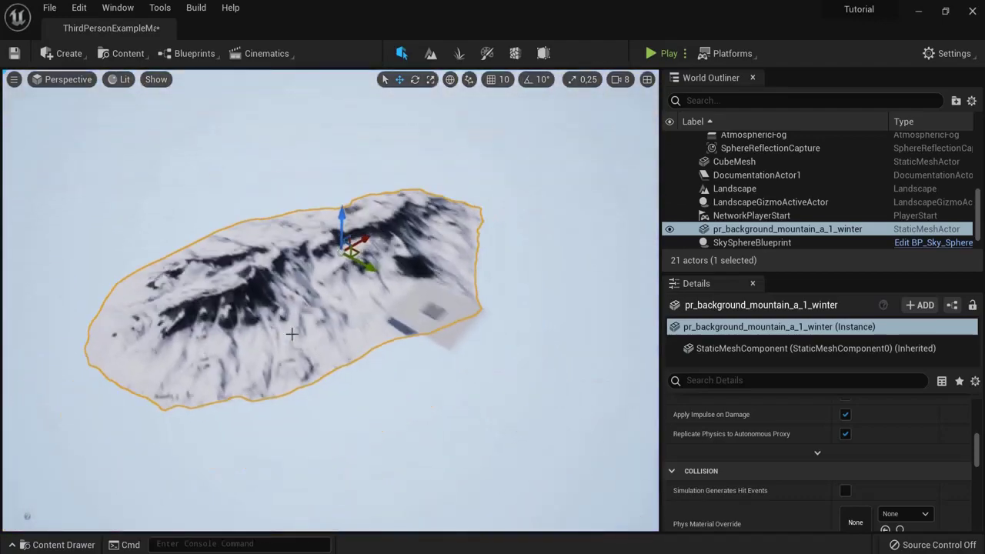